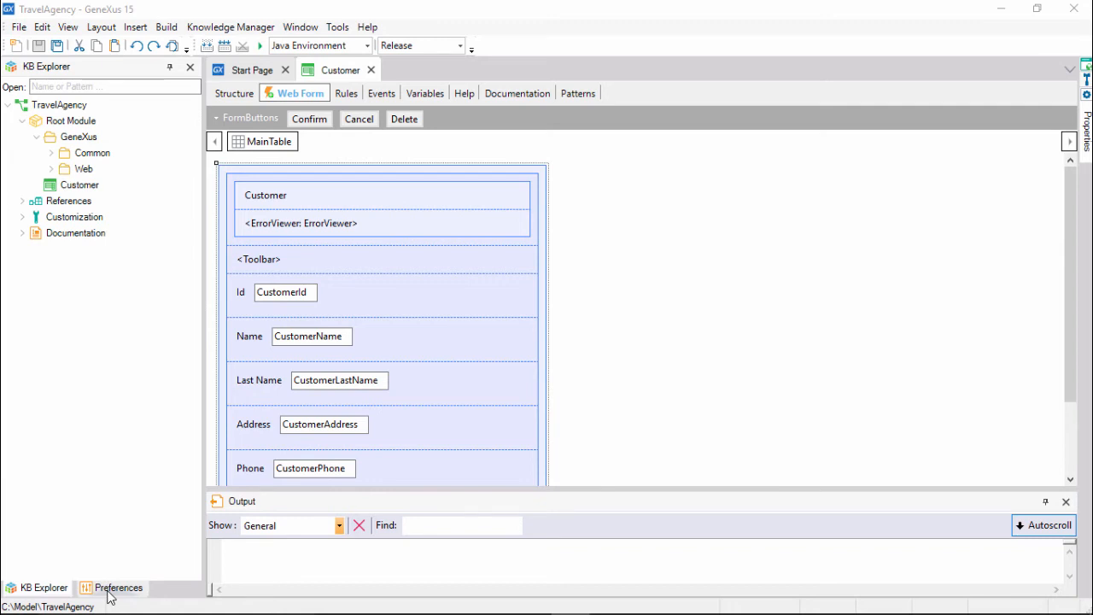
Expand the Java Environment's DataStores in Preferences to the Default (SAP Hana) datastore and start a build.
{"action": "left_click", "coordinate": [107, 589]}
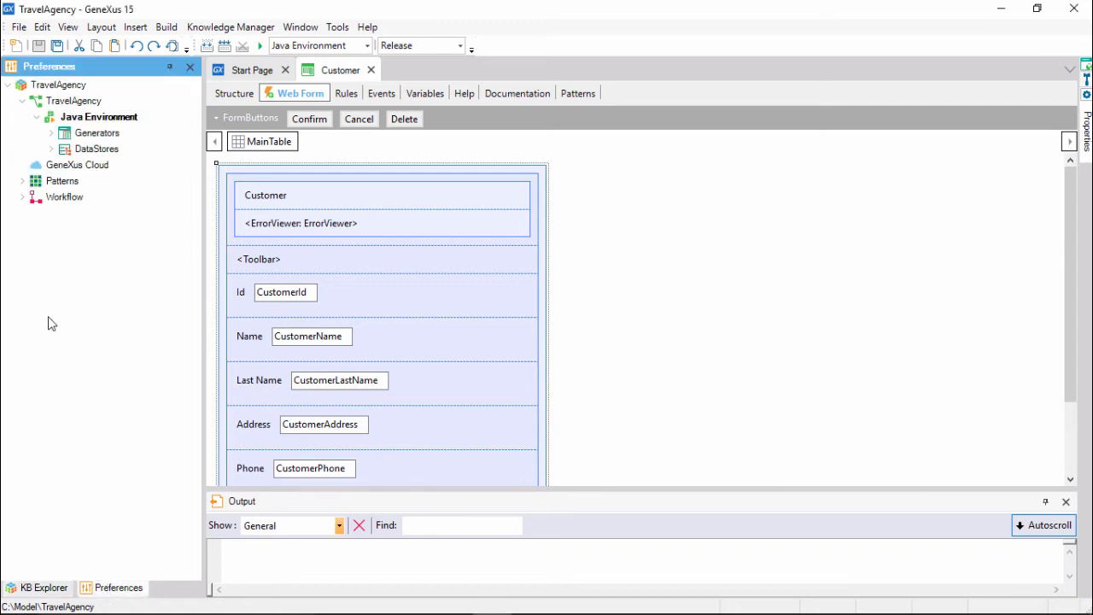
{"action": "left_click", "coordinate": [51, 149]}
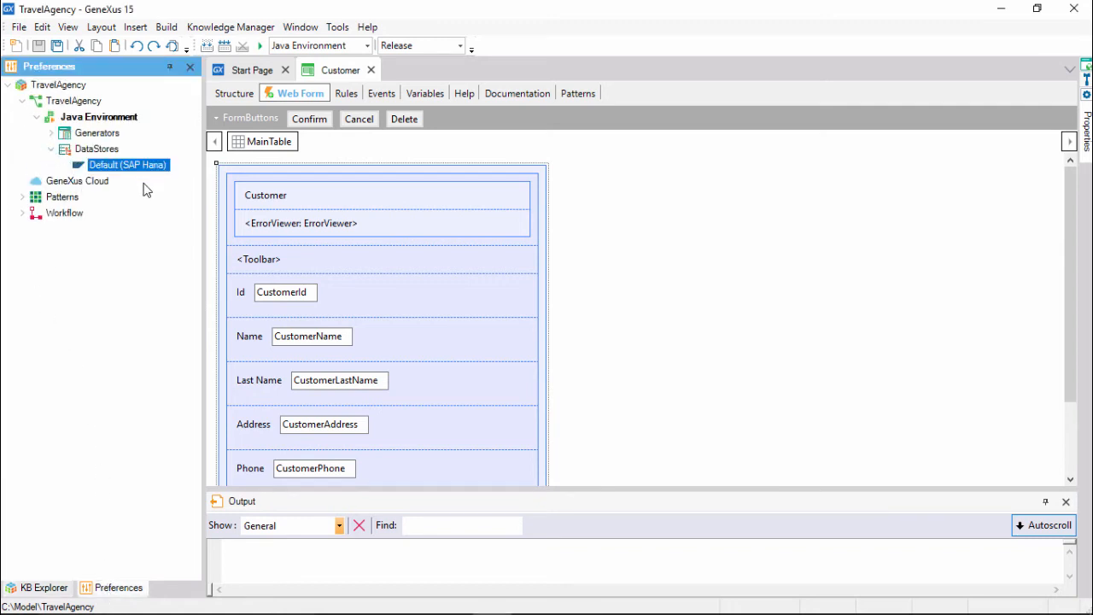
{"action": "key", "text": "F5"}
{"action": "key", "text": "F5"}
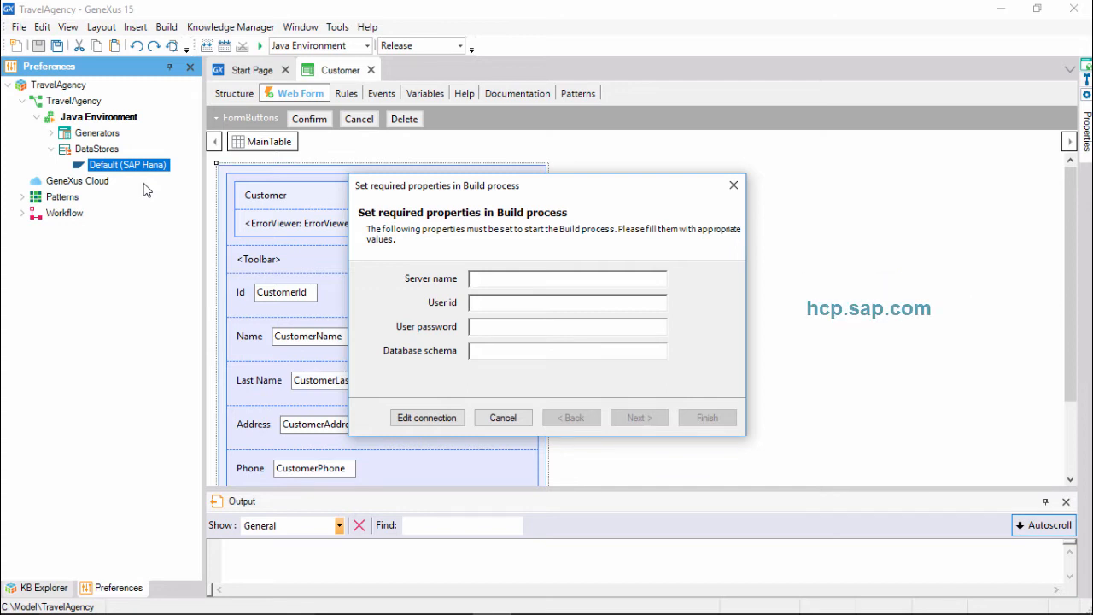
Switch to the browser, open hcp.sap.com and go to the SAP Cloud Platform login page.
{"action": "type", "text": "hcp.sap.com"}
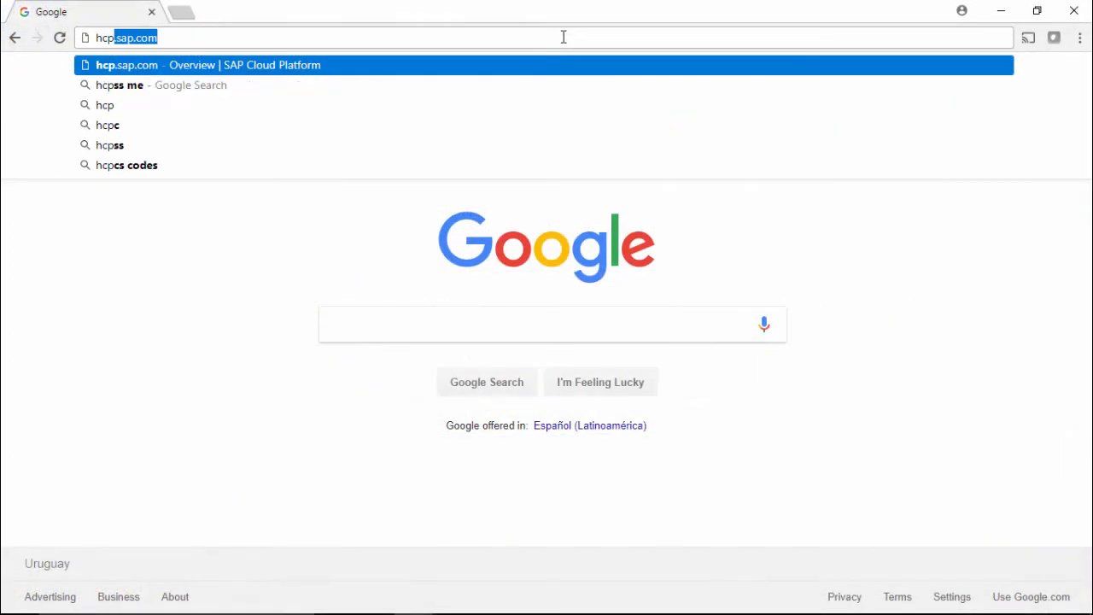
{"action": "key", "text": "Return"}
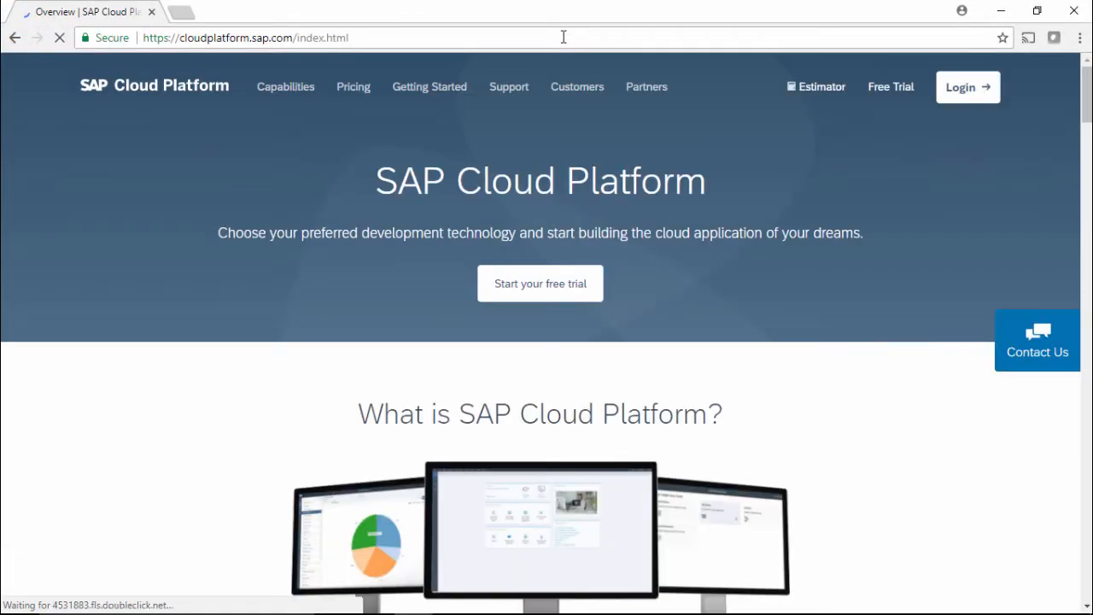
{"action": "left_click", "coordinate": [953, 95]}
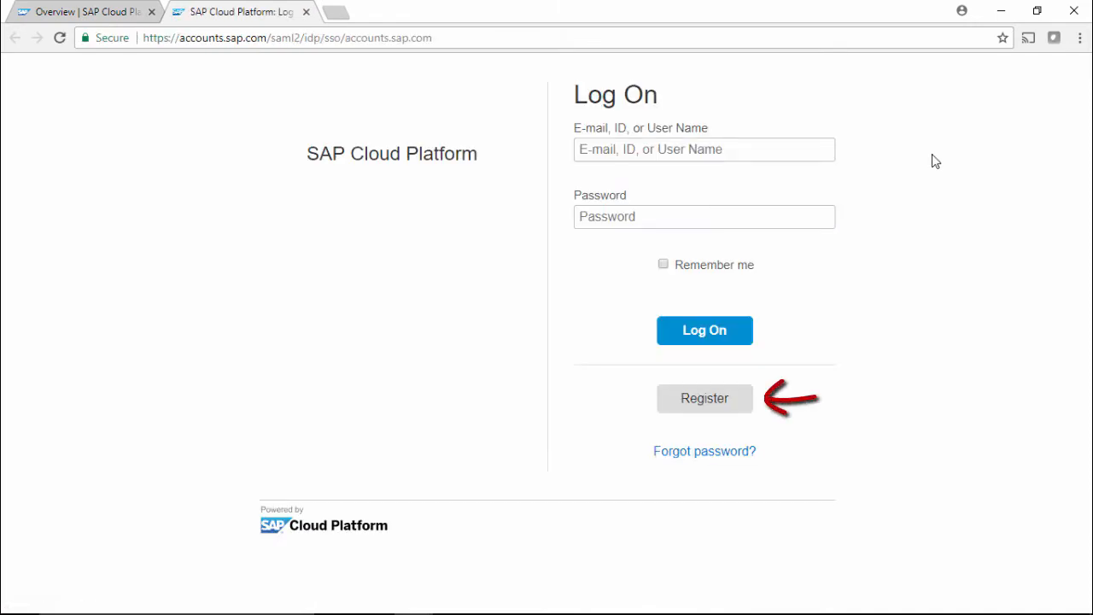
Log on to SAP Cloud Platform with the account e-mail and password.
{"action": "left_click", "coordinate": [788, 153]}
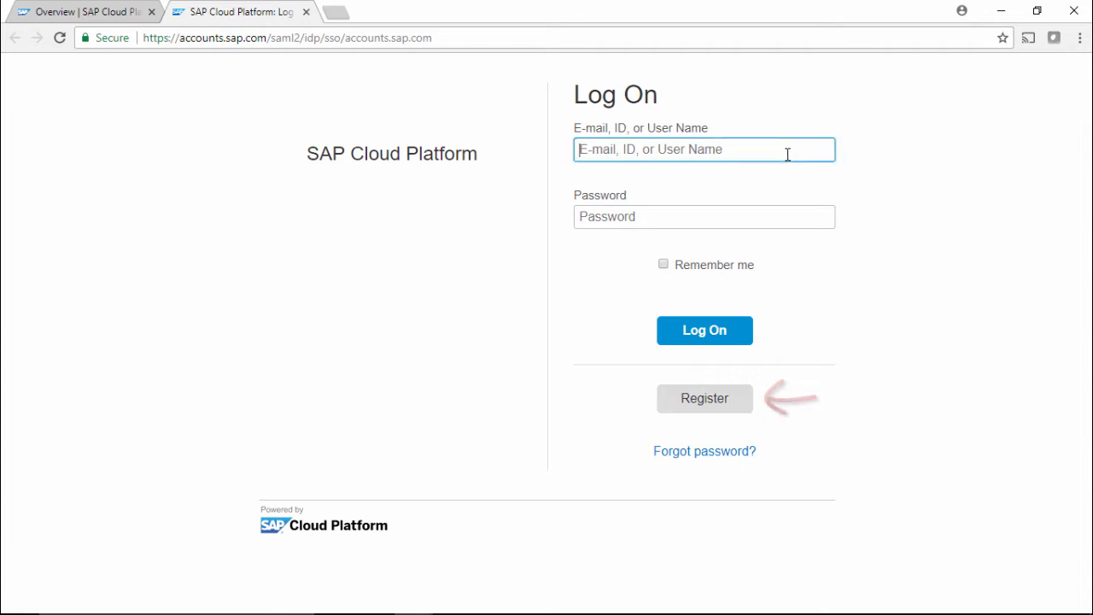
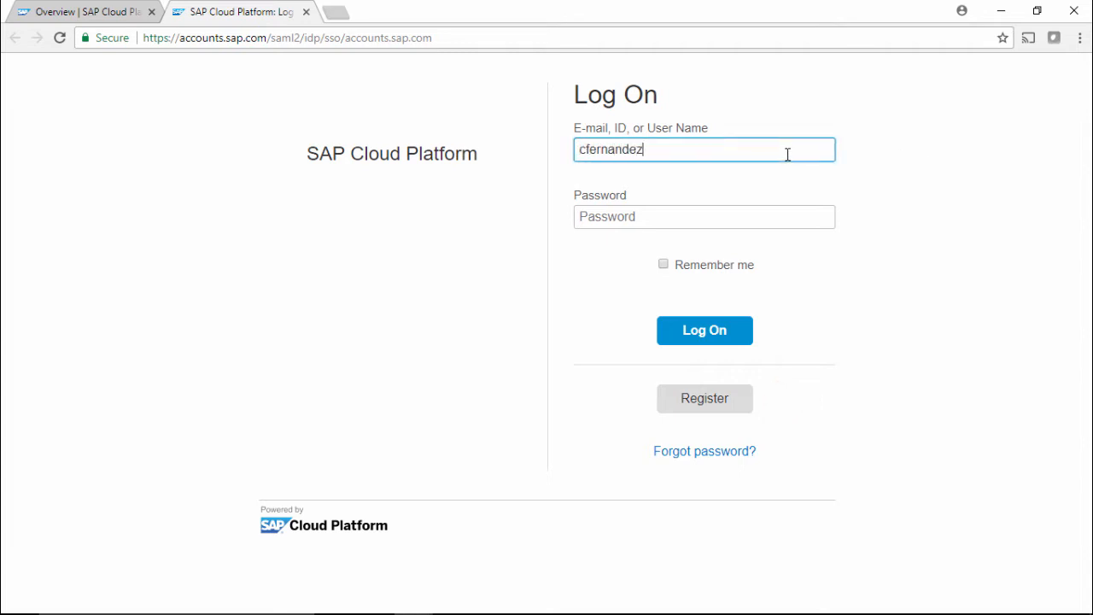
{"action": "key", "text": "Tab"}
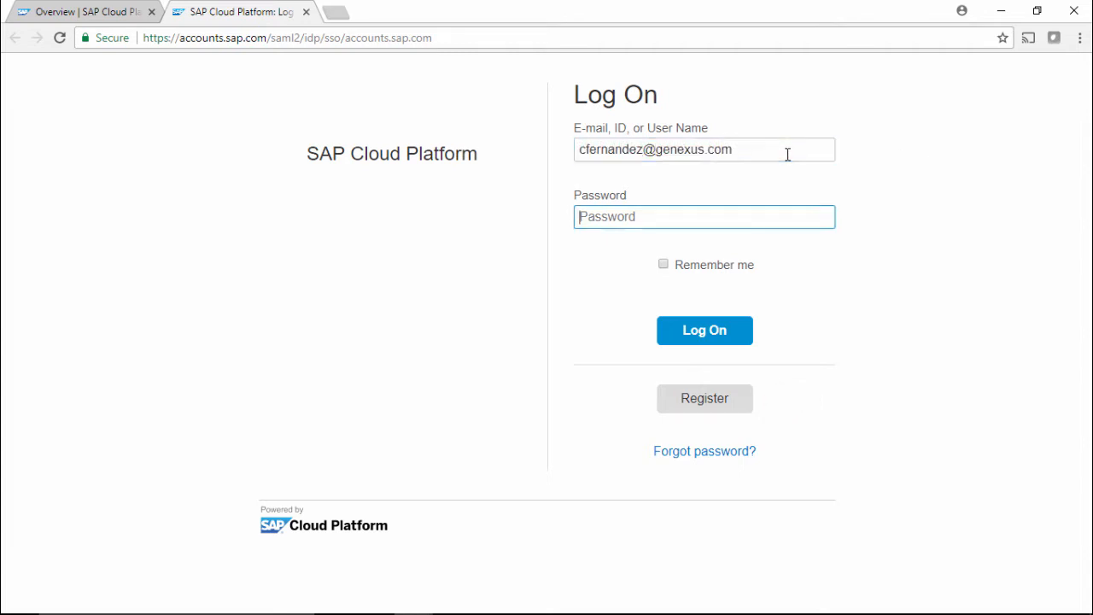
{"action": "type", "text": "•••••••••"}
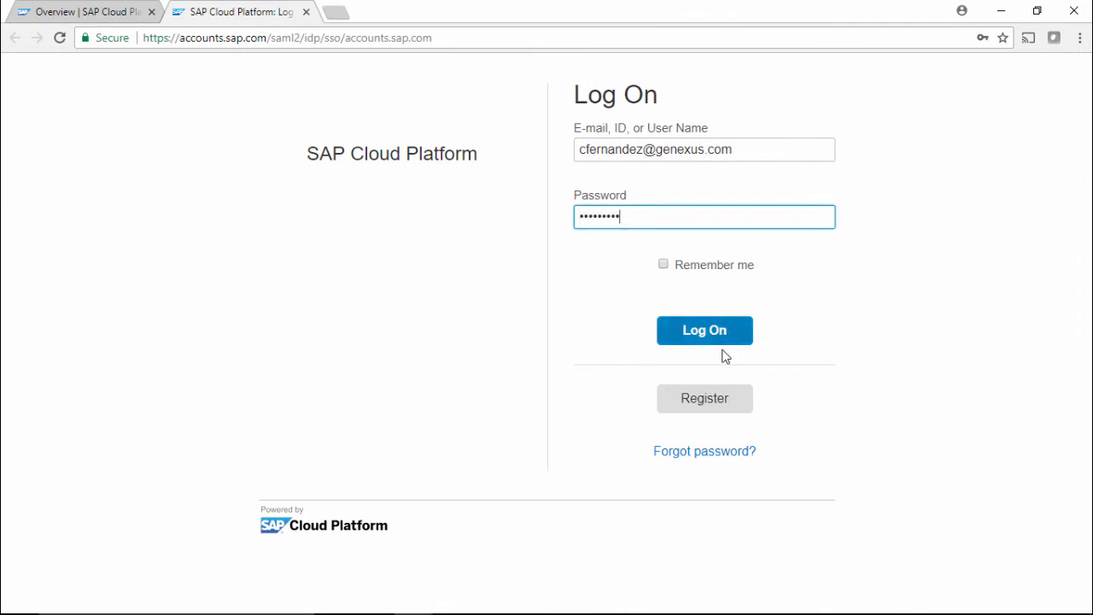
{"action": "left_click", "coordinate": [715, 339]}
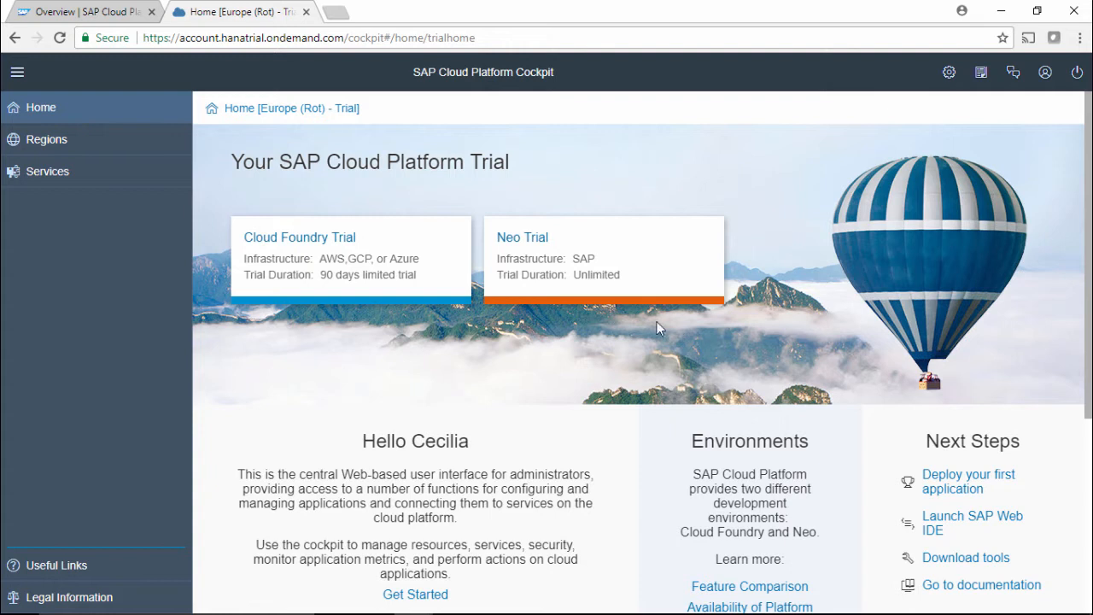
Open the Neo Trial subaccount's Databases & Schemas page and start creating a new database.
{"action": "left_click", "coordinate": [516, 246]}
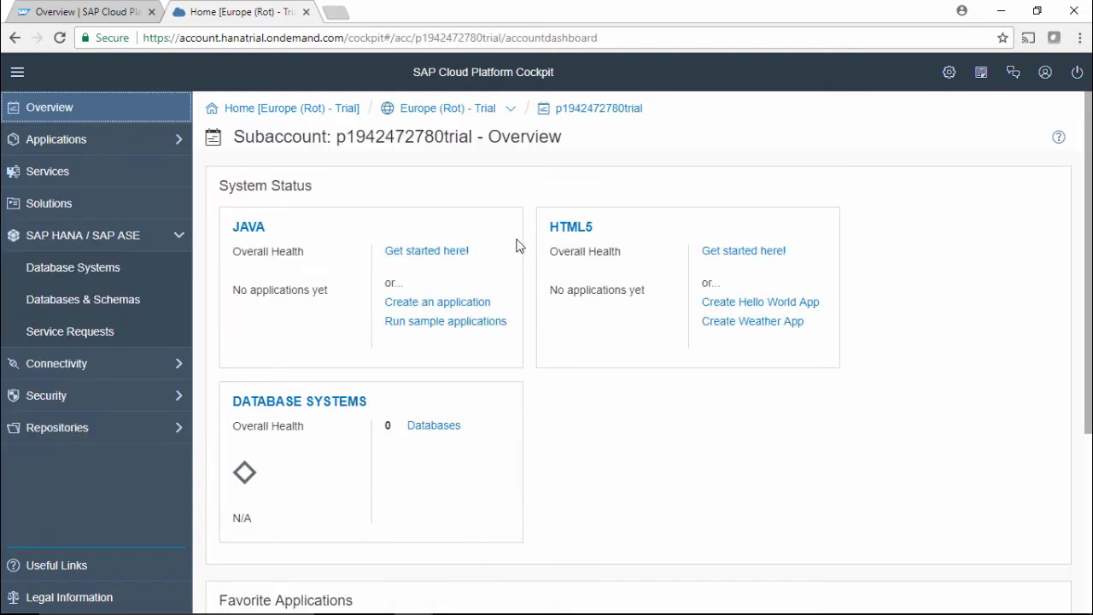
{"action": "left_click", "coordinate": [1045, 73]}
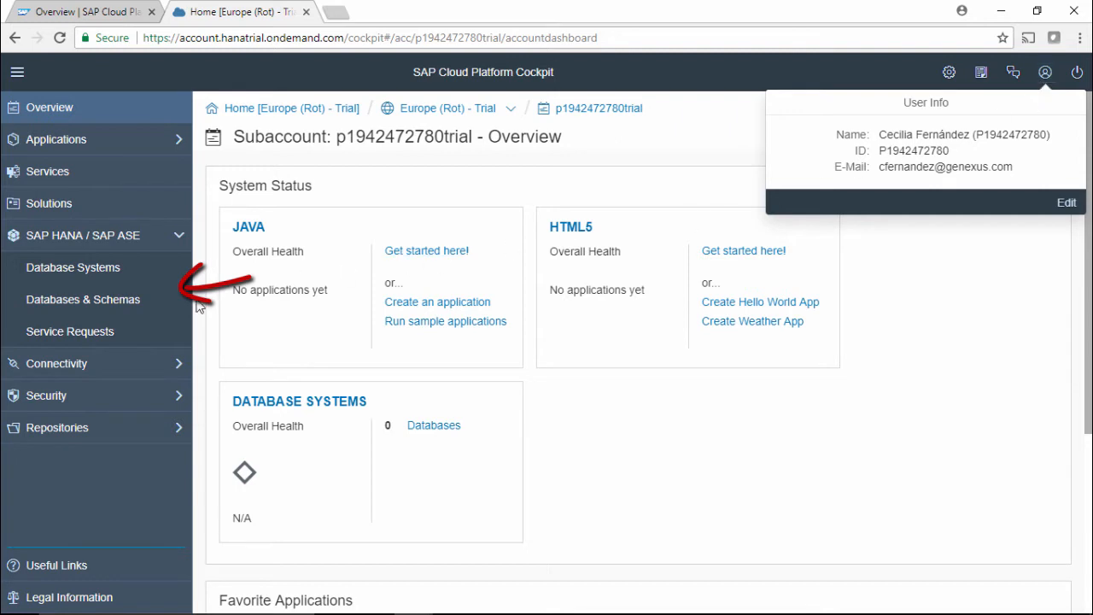
{"action": "left_click", "coordinate": [143, 310]}
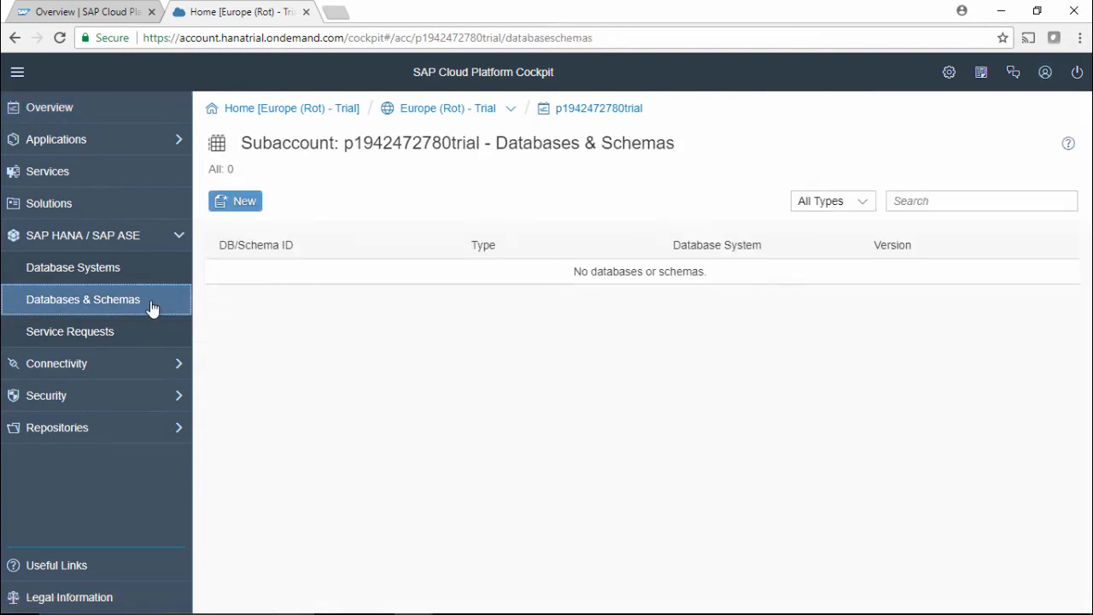
{"action": "left_click", "coordinate": [239, 210]}
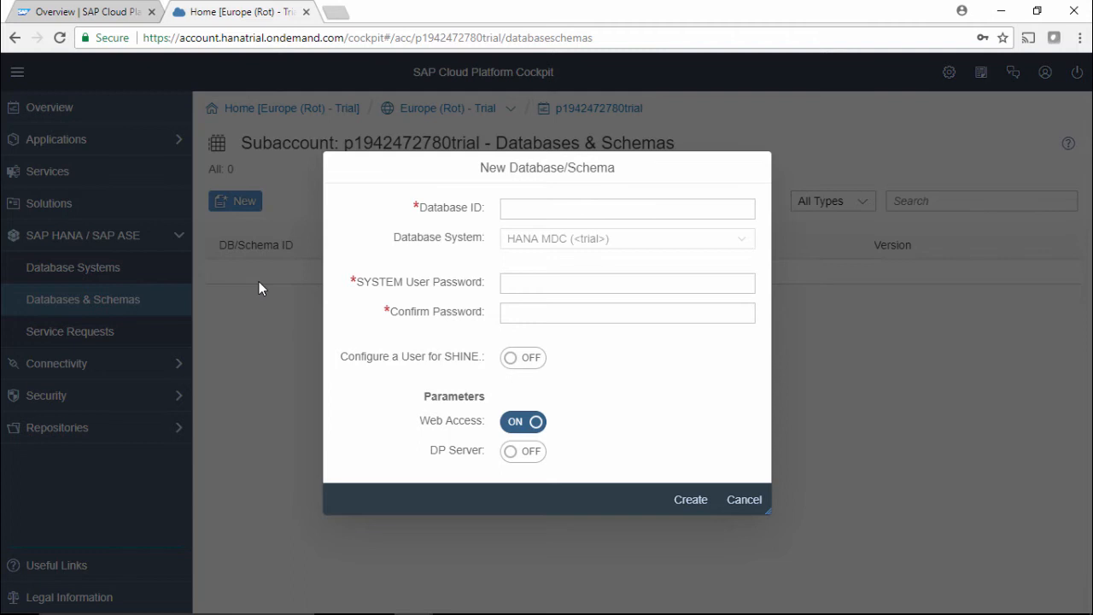
Set the new database's Database ID to travelagencydb.
{"action": "left_click", "coordinate": [516, 210]}
{"action": "type", "text": "trav"}
{"action": "key", "text": "Down"}
{"action": "key", "text": "Return"}
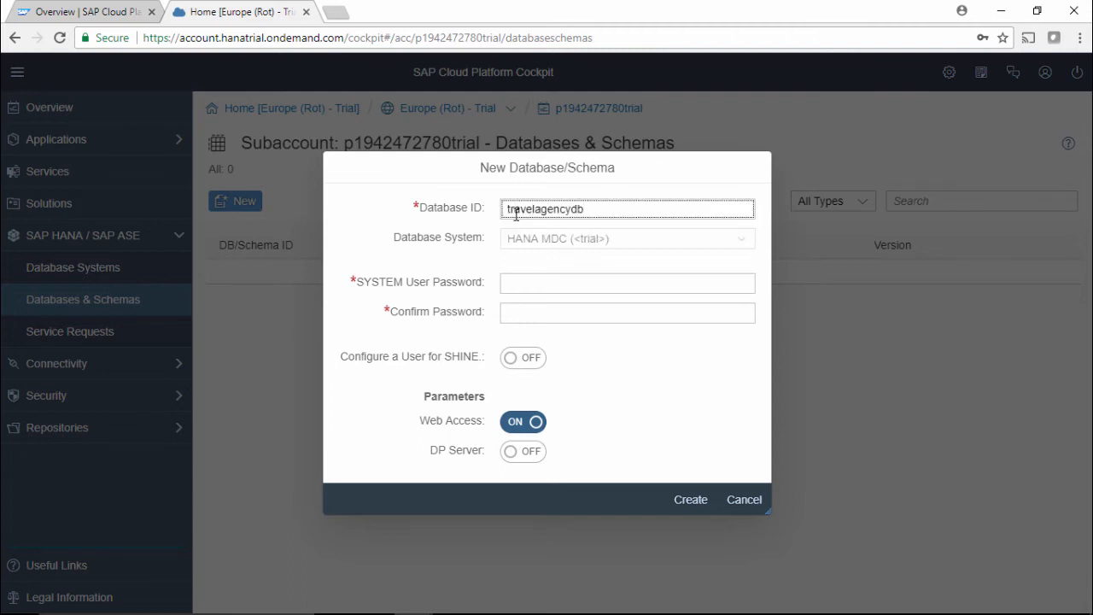
{"action": "key", "text": "Tab"}
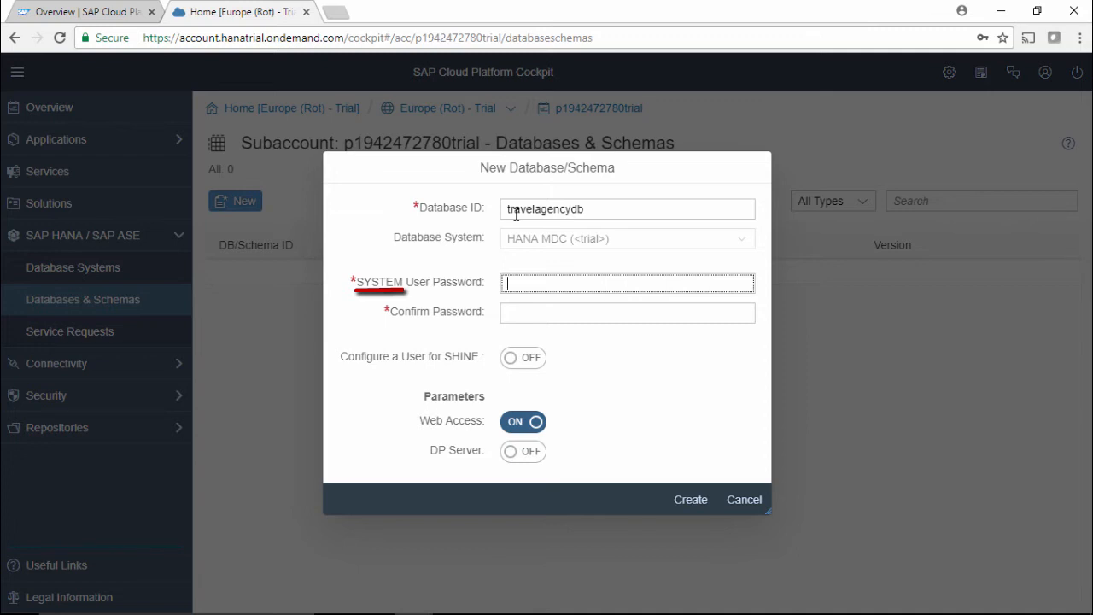
Enter and confirm the SYSTEM user password, then create the database.
{"action": "type", "text": "•••••••••••••••"}
{"action": "key", "text": "Tab"}
{"action": "key", "text": "ctrl+v"}
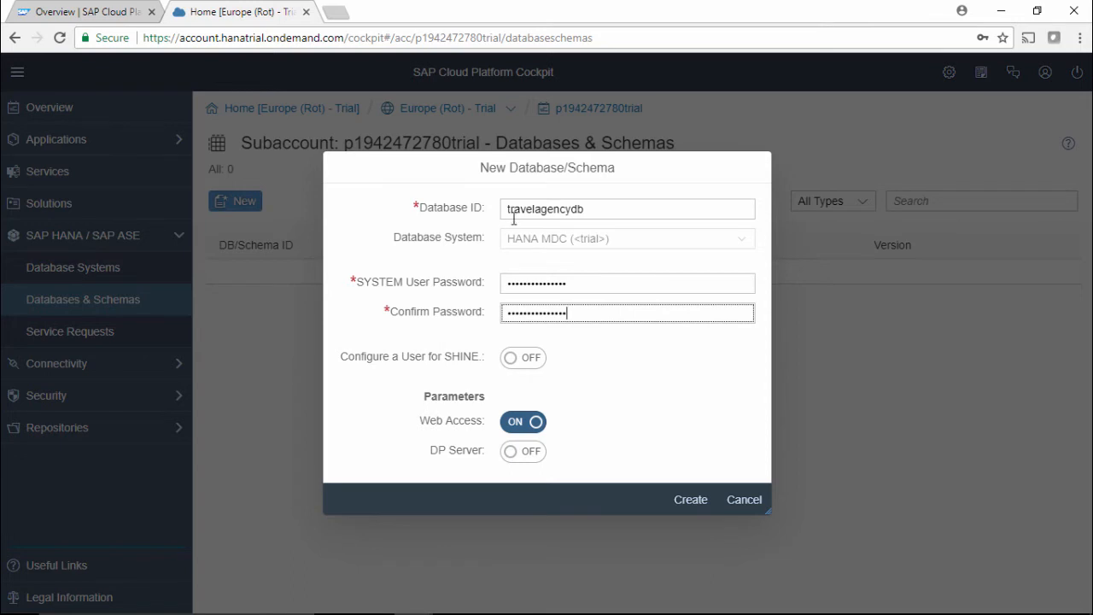
{"action": "left_click", "coordinate": [693, 503]}
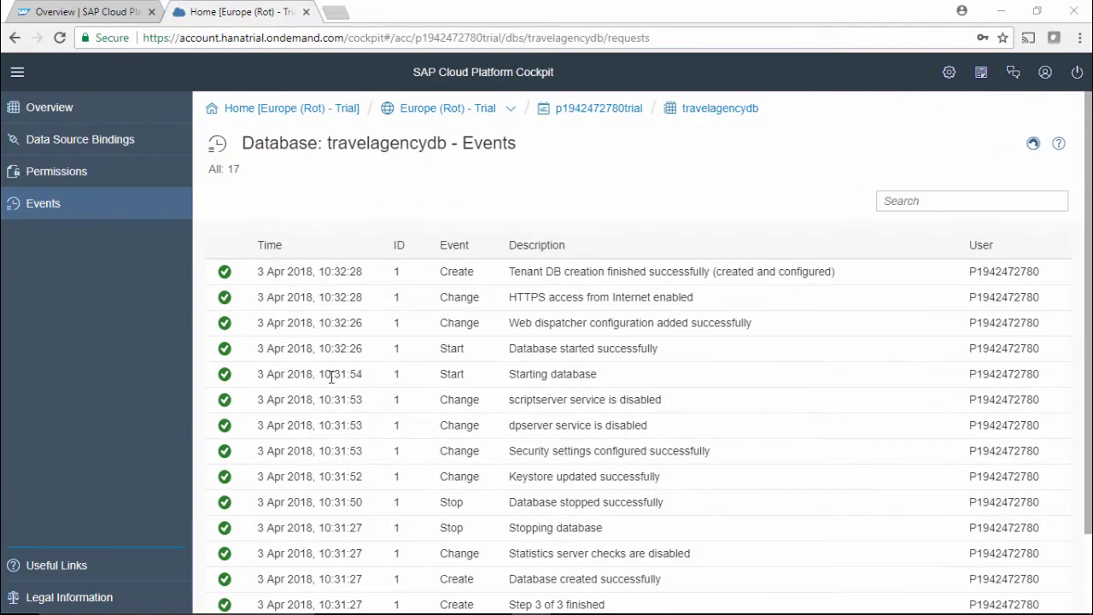
Open SAP HANA Cockpit from the database overview, log on as SYSTEM with its password, and accept the assigned roles.
{"action": "left_click", "coordinate": [66, 113]}
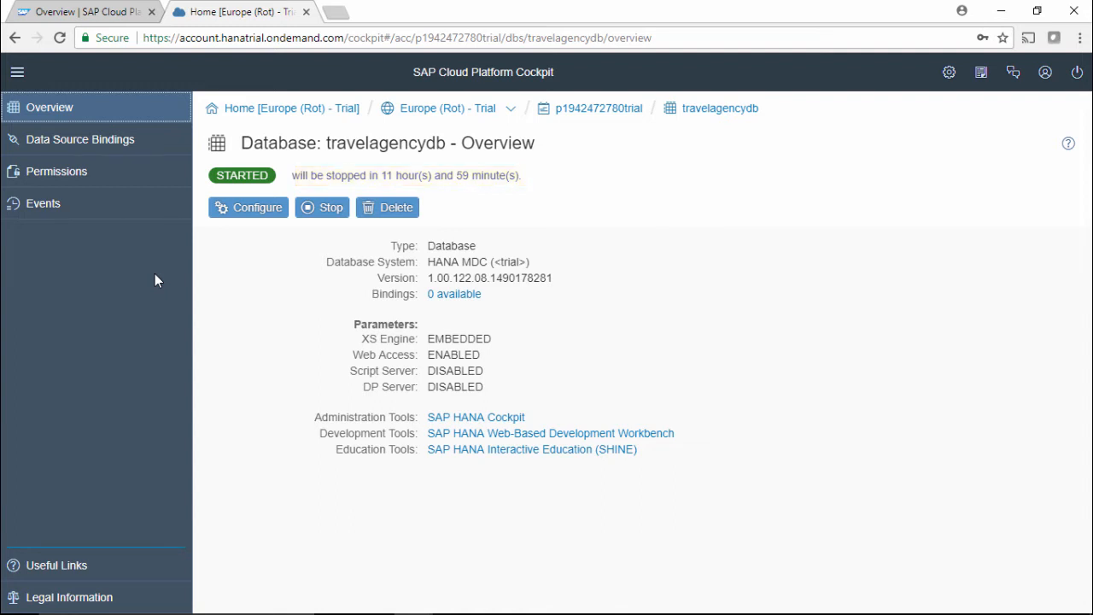
{"action": "left_click", "coordinate": [441, 418]}
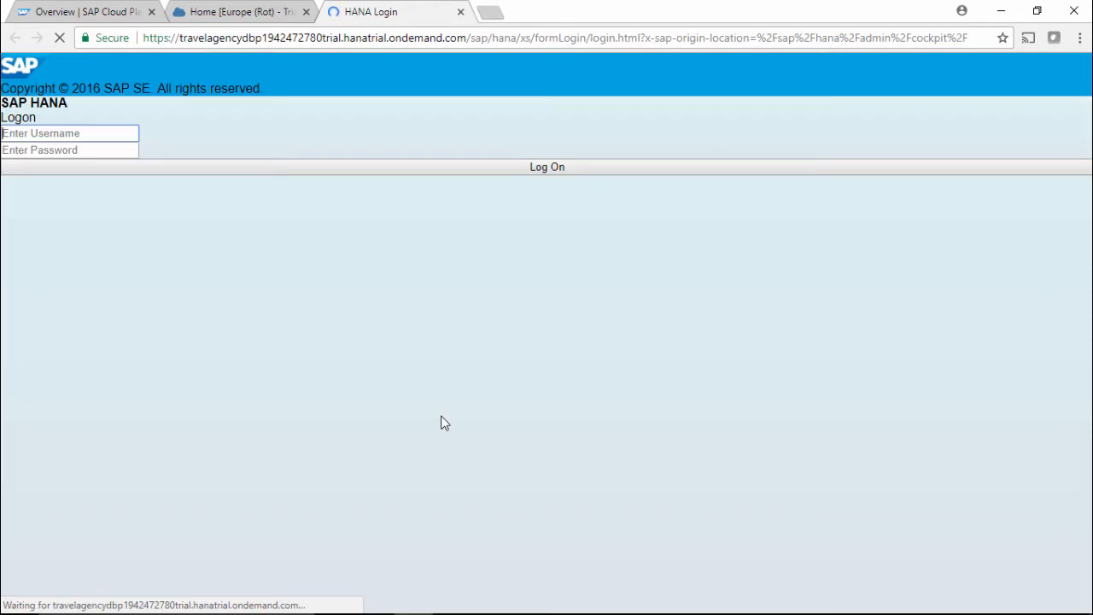
{"action": "left_click", "coordinate": [627, 248]}
{"action": "type", "text": "SYSTEM"}
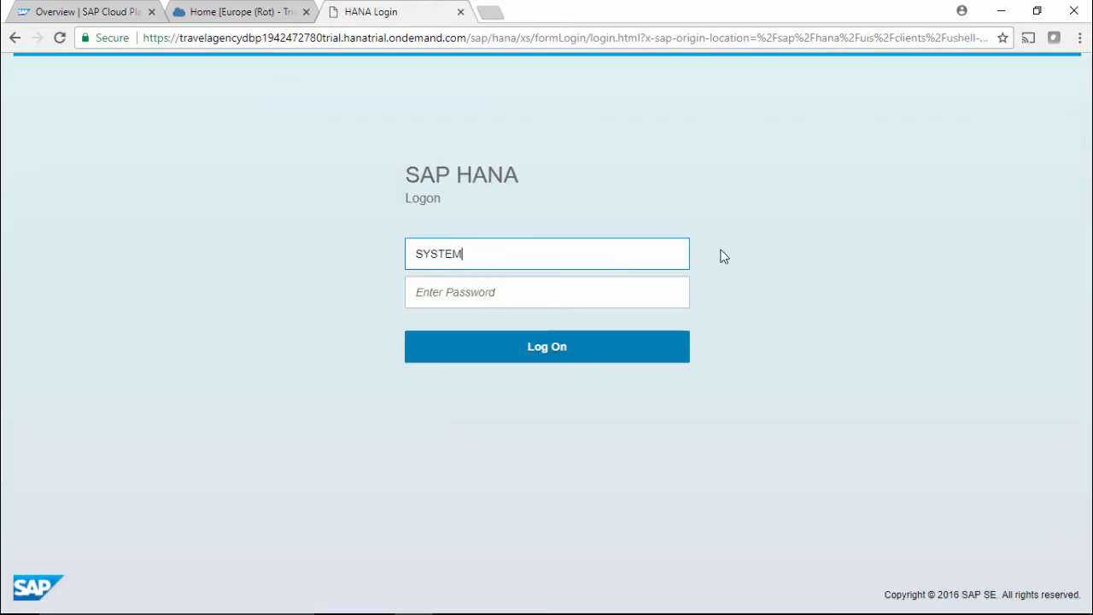
{"action": "key", "text": "Tab"}
{"action": "type", "text": "**************"}
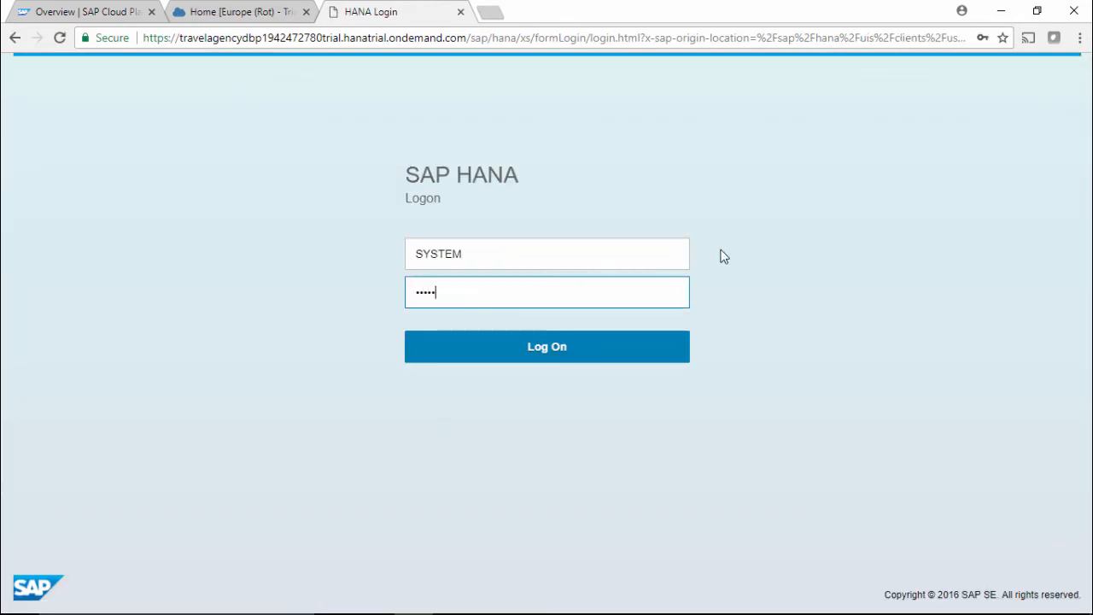
{"action": "left_click", "coordinate": [544, 353]}
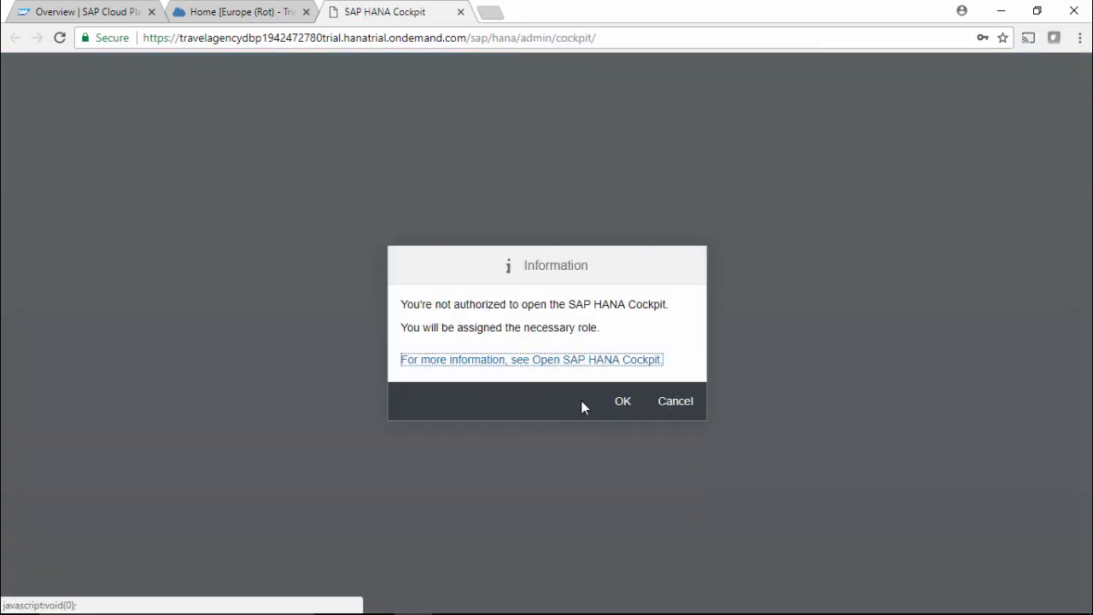
{"action": "left_click", "coordinate": [621, 403]}
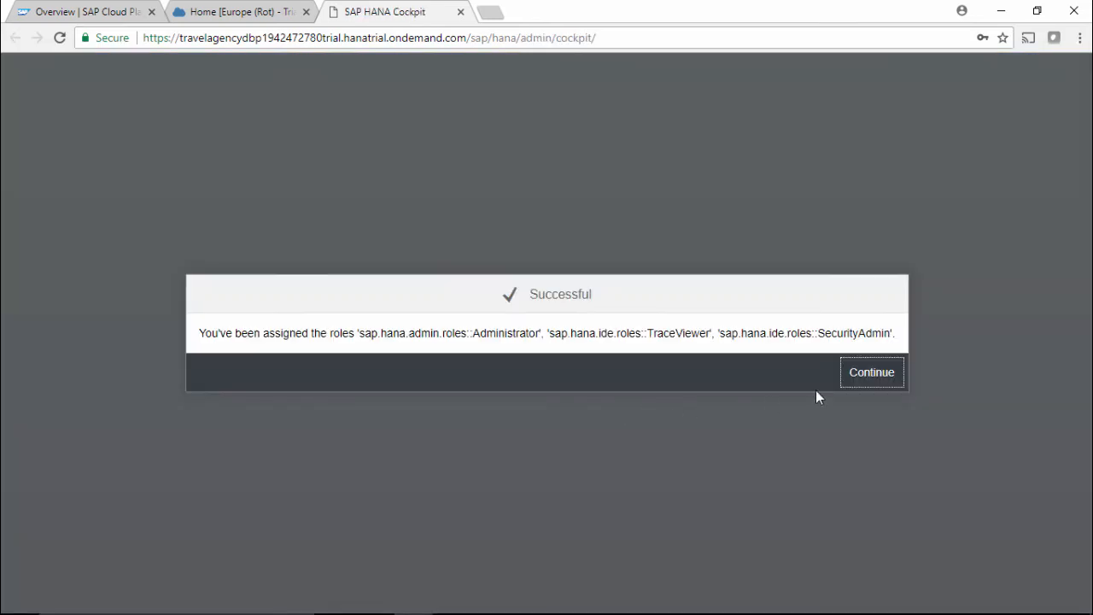
{"action": "left_click", "coordinate": [858, 384]}
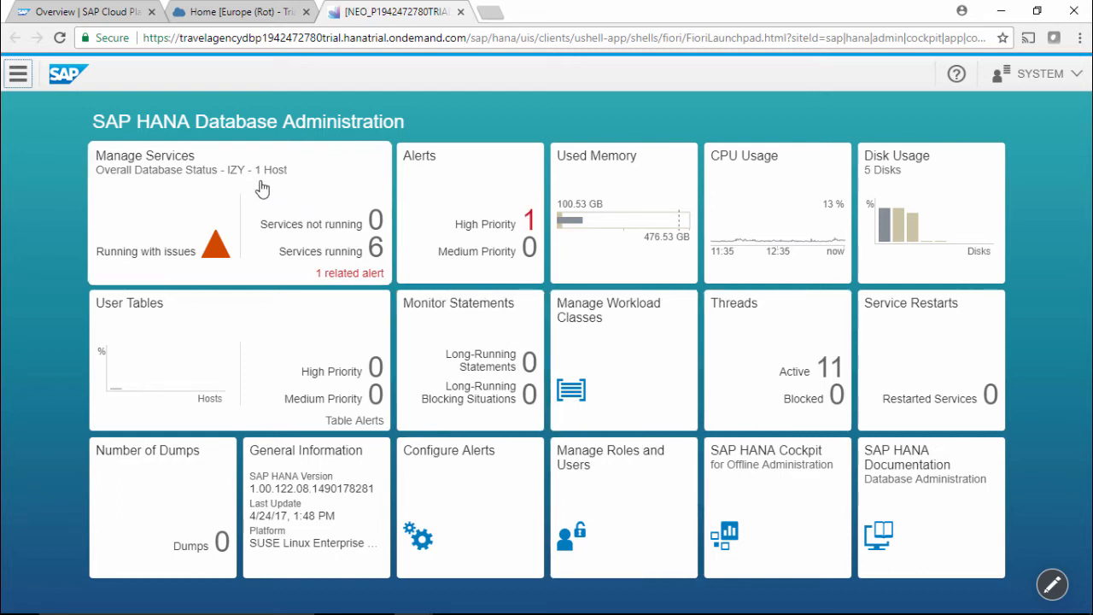
Return to the cockpit tab and open tools.hana.ondemand.com/#cloud in a new browser tab.
{"action": "left_click", "coordinate": [243, 12]}
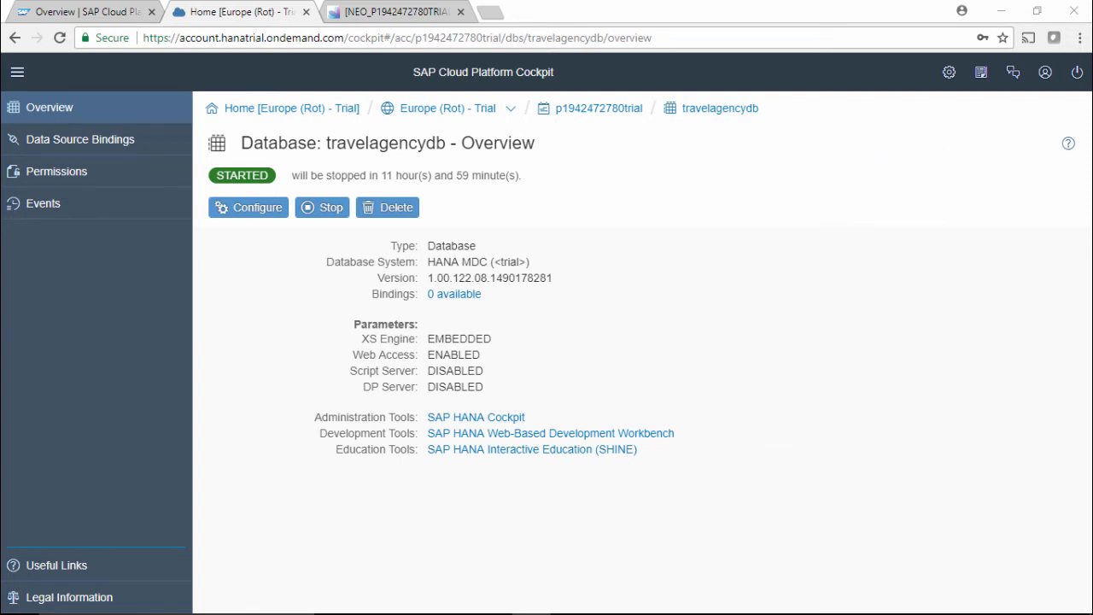
{"action": "key", "text": "alt+Tab"}
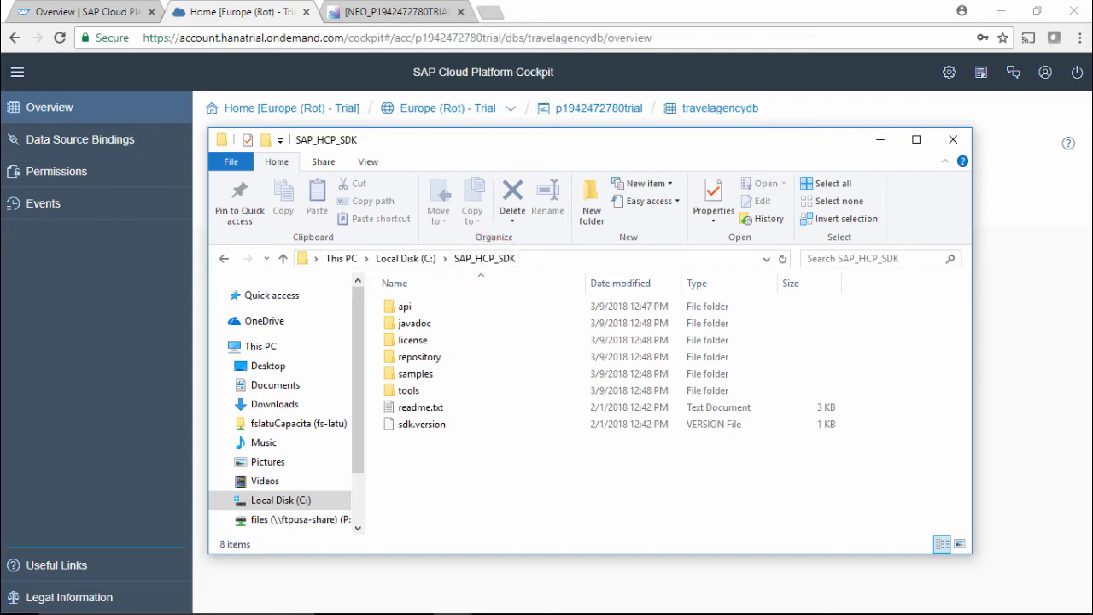
{"action": "left_click", "coordinate": [497, 13]}
{"action": "type", "text": "https://tools.hana.ondemand.com/#cloud"}
{"action": "key", "text": "Return"}
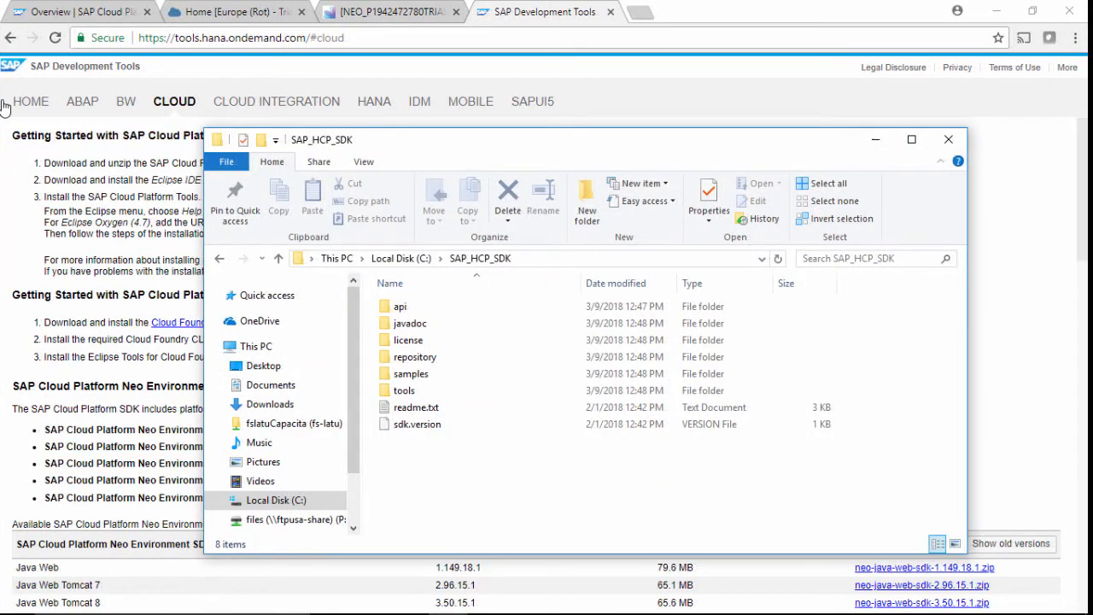
Open a command prompt in C:\SAP_HCP_SDK\tools and paste the neo open-db-tunnel command template.
{"action": "double_click", "coordinate": [403, 390]}
{"action": "left_click", "coordinate": [602, 259]}
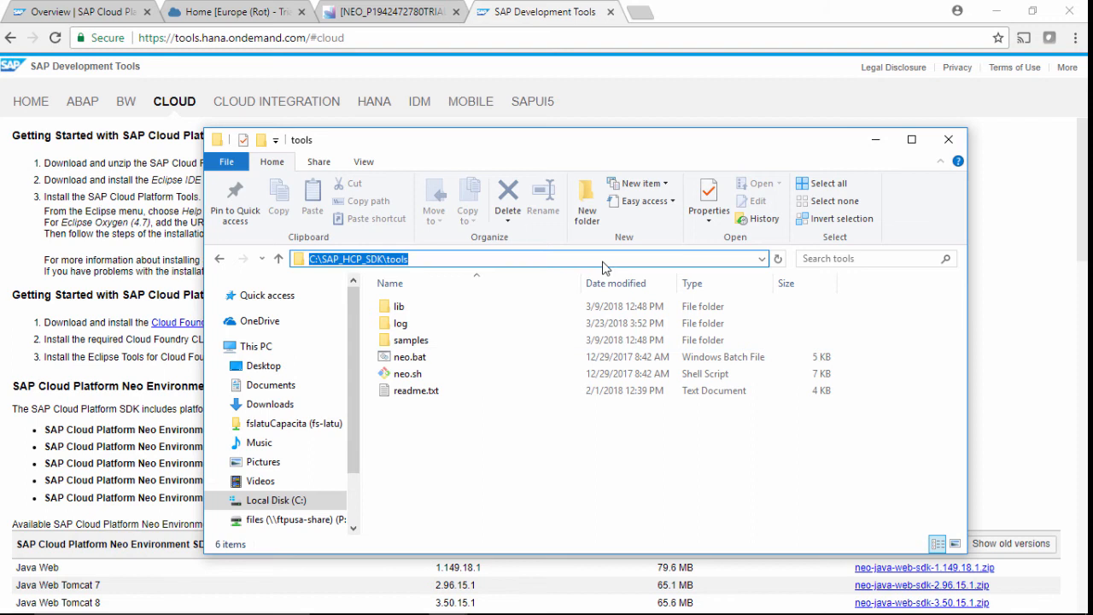
{"action": "type", "text": "cmd"}
{"action": "key", "text": "Return"}
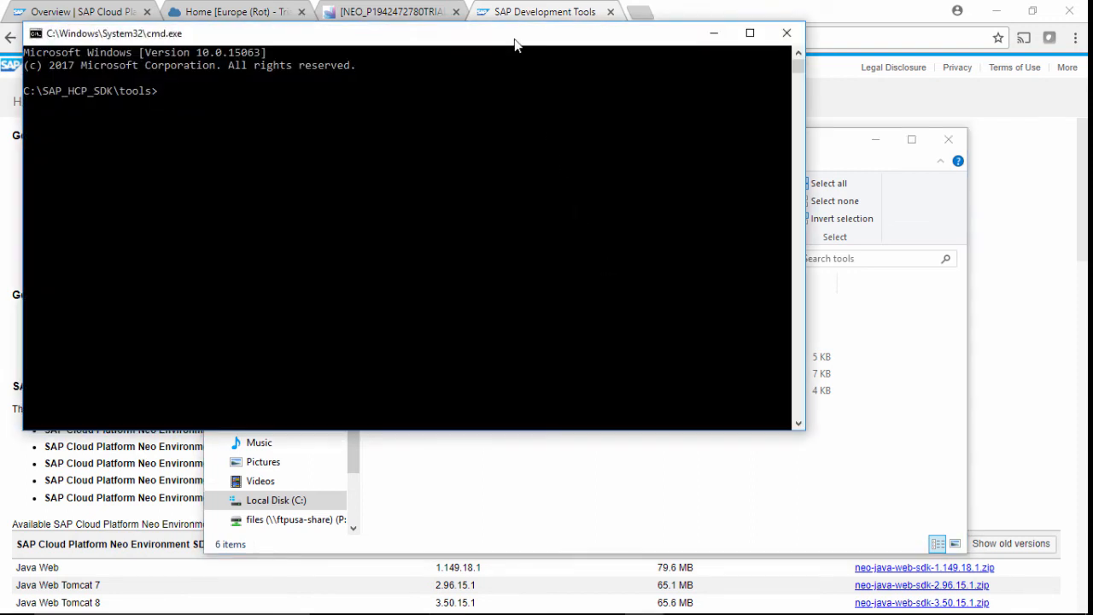
{"action": "double_click", "coordinate": [515, 38]}
{"action": "key", "text": "ctrl+v"}
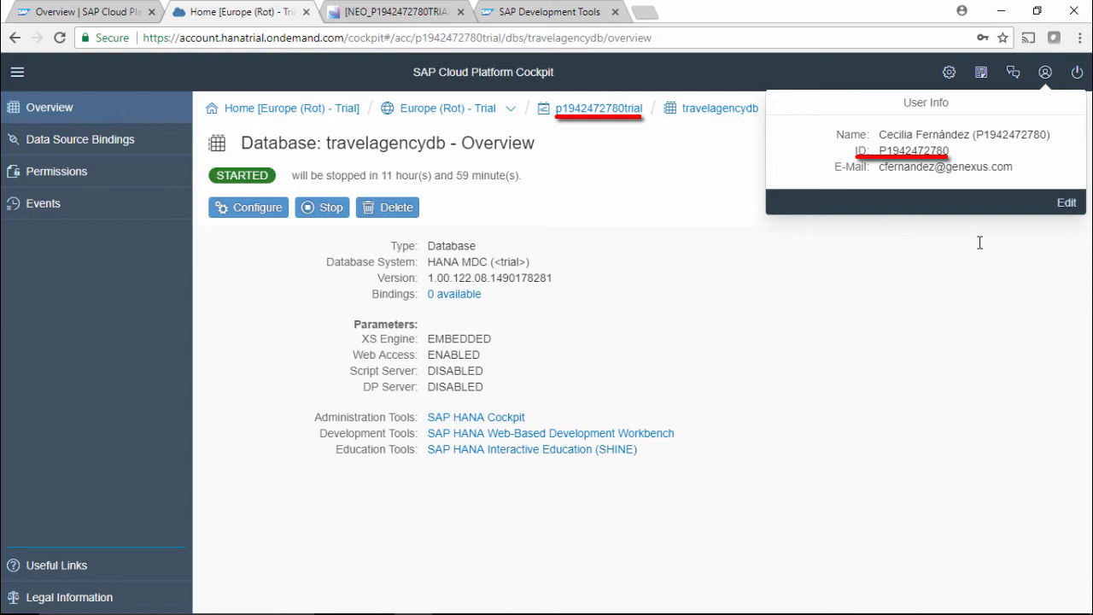
Replace the <user> placeholder after -u with the account ID copied from the cockpit's User Info.
{"action": "double_click", "coordinate": [943, 150]}
{"action": "right_click", "coordinate": [913, 151]}
{"action": "left_click", "coordinate": [807, 153]}
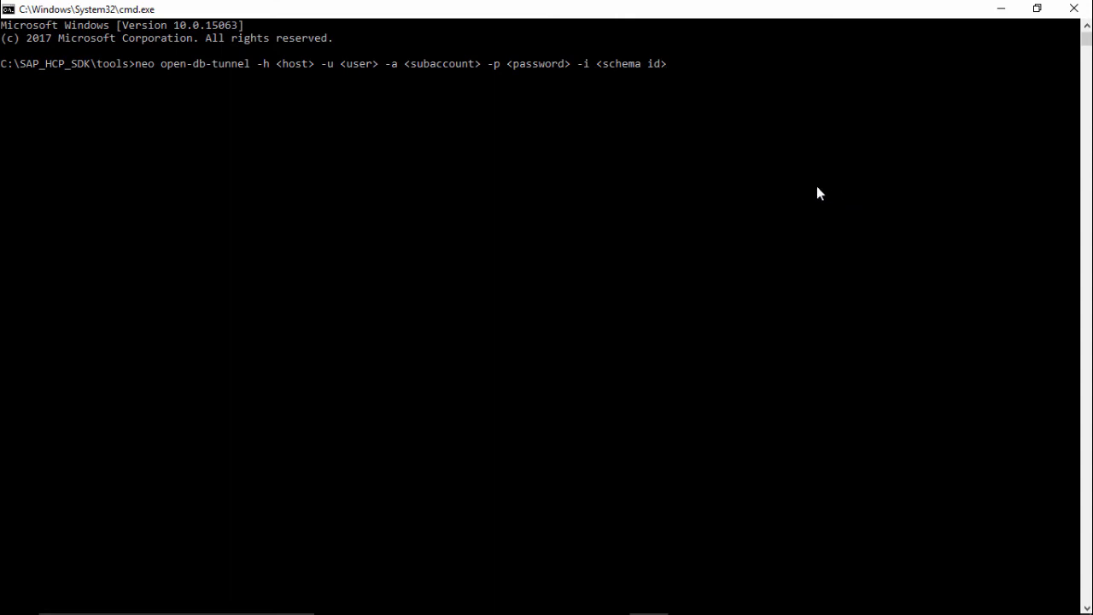
{"action": "key", "text": "ctrl+v"}
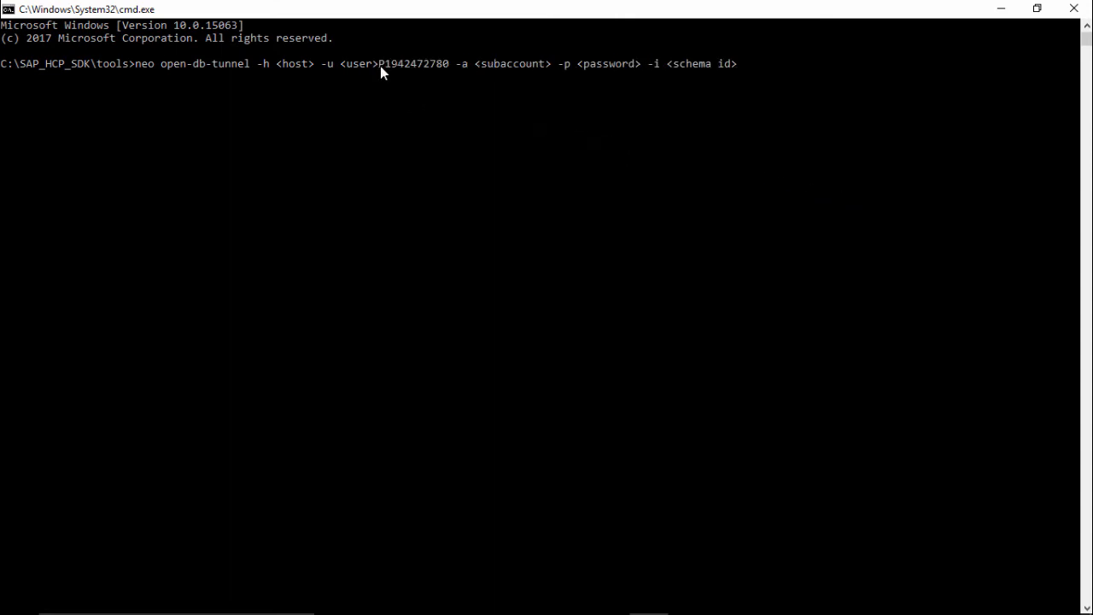
{"action": "key", "text": "Left"}
{"action": "key", "text": "Left"}
{"action": "key", "text": "Left"}
{"action": "key", "text": "Left"}
{"action": "key", "text": "Left"}
{"action": "key", "text": "Left"}
{"action": "key", "text": "Left"}
{"action": "key", "text": "Left"}
{"action": "key", "text": "Left"}
{"action": "key", "text": "Left"}
{"action": "key", "text": "Left"}
{"action": "key", "text": "BackSpace"}
{"action": "key", "text": "BackSpace"}
{"action": "key", "text": "BackSpace"}
{"action": "key", "text": "BackSpace"}
{"action": "key", "text": "BackSpace"}
{"action": "key", "text": "BackSpace"}
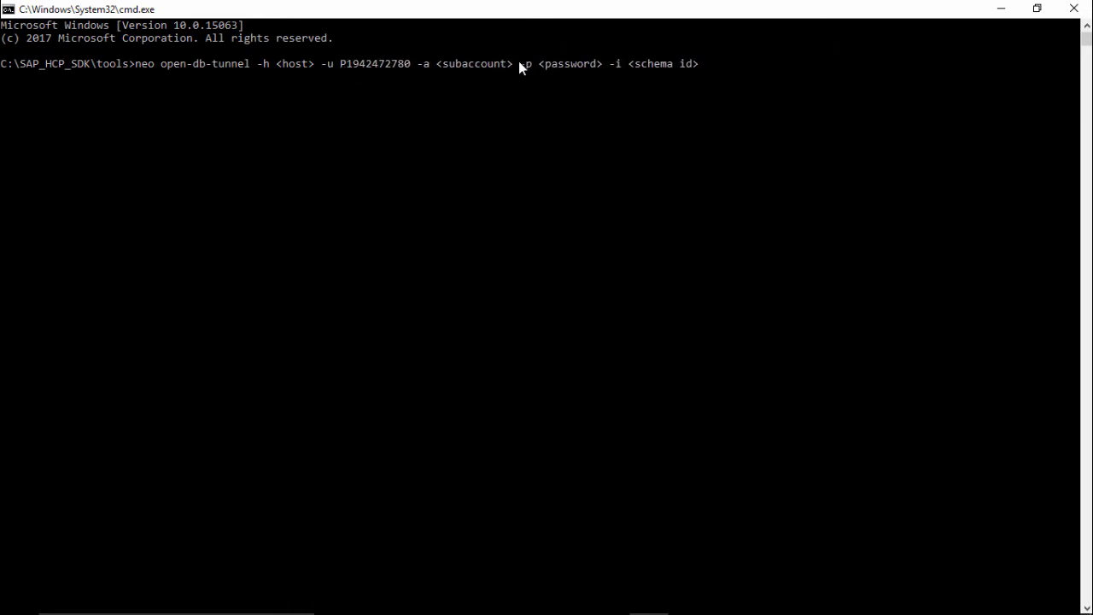
Set the -a subaccount to the lowercase account ID followed by trial, removing the <subaccount> placeholder.
{"action": "key", "text": "ctrl+v"}
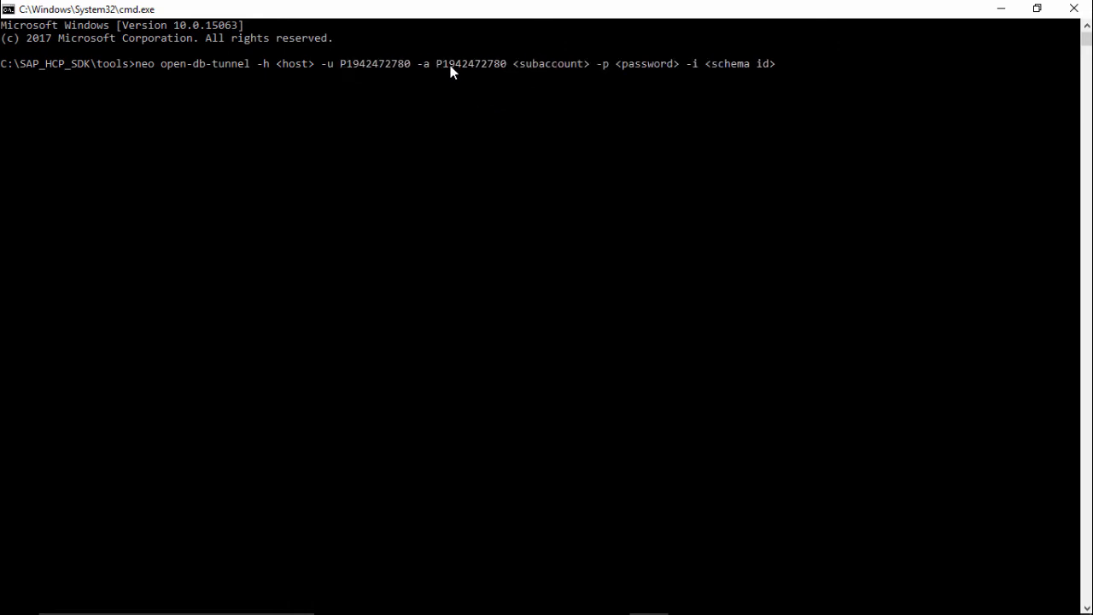
{"action": "type", "text": "trial"}
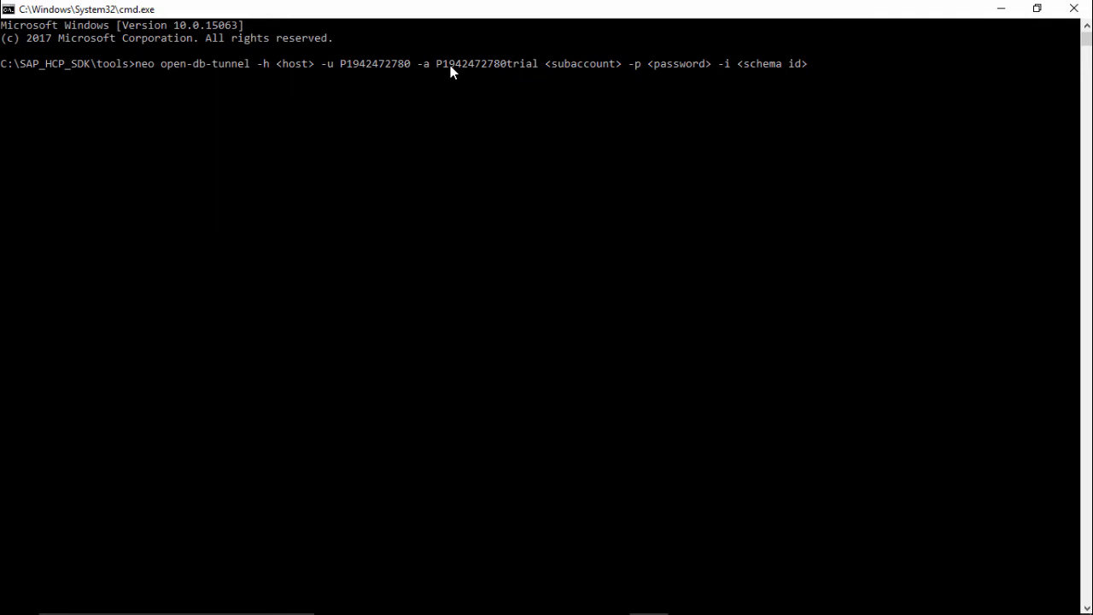
{"action": "key", "text": "Left"}
{"action": "key", "text": "Left"}
{"action": "key", "text": "Left"}
{"action": "key", "text": "Left"}
{"action": "key", "text": "Left"}
{"action": "key", "text": "Left"}
{"action": "key", "text": "BackSpace"}
{"action": "type", "text": "p"}
{"action": "key", "text": "Right"}
{"action": "key", "text": "Right"}
{"action": "key", "text": "Right"}
{"action": "key", "text": "Right"}
{"action": "key", "text": "Right"}
{"action": "key", "text": "Right"}
{"action": "key", "text": "Right"}
{"action": "key", "text": "Right"}
{"action": "key", "text": "Right"}
{"action": "key", "text": "Right"}
{"action": "key", "text": "Right"}
{"action": "key", "text": "Right"}
{"action": "key", "text": "Right"}
{"action": "key", "text": "Right"}
{"action": "key", "text": "Right"}
{"action": "key", "text": "Right"}
{"action": "key", "text": "Right"}
{"action": "key", "text": "Right"}
{"action": "key", "text": "Right"}
{"action": "key", "text": "Right"}
{"action": "key", "text": "BackSpace"}
{"action": "key", "text": "BackSpace"}
{"action": "key", "text": "BackSpace"}
{"action": "key", "text": "BackSpace"}
{"action": "key", "text": "BackSpace"}
{"action": "key", "text": "BackSpace"}
{"action": "key", "text": "BackSpace"}
{"action": "key", "text": "BackSpace"}
{"action": "key", "text": "BackSpace"}
{"action": "key", "text": "BackSpace"}
{"action": "key", "text": "BackSpace"}
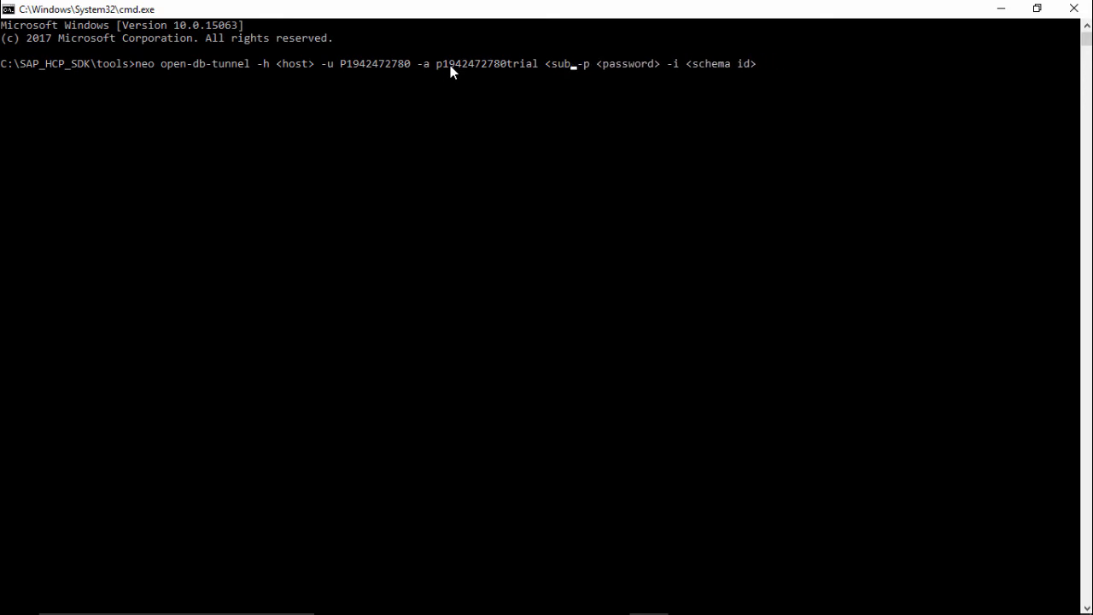
{"action": "key", "text": "BackSpace"}
{"action": "key", "text": "BackSpace"}
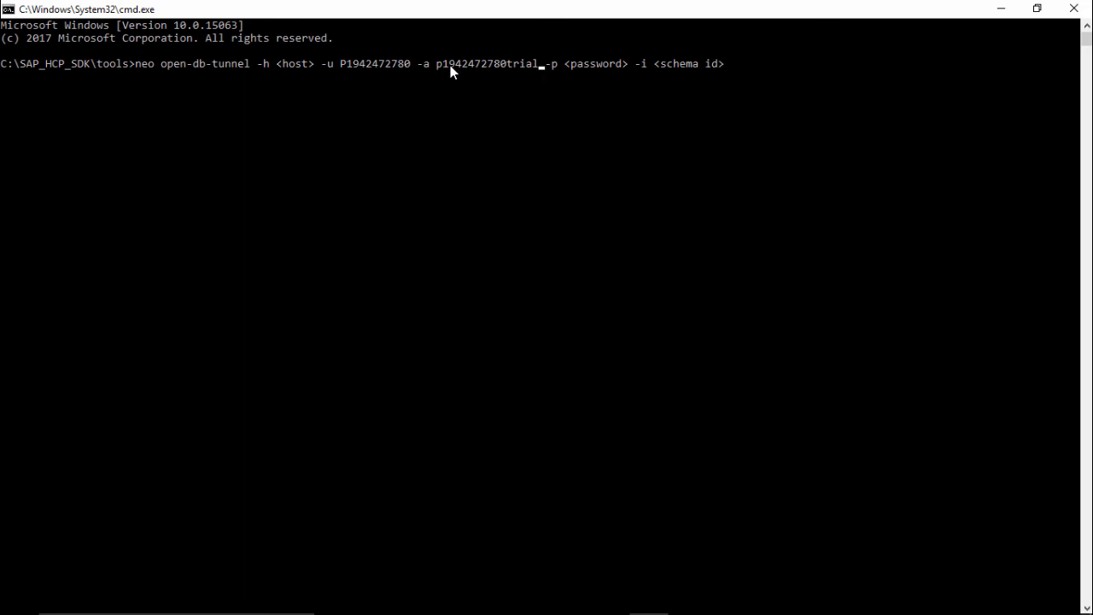
Replace the <host> placeholder after -h with hanatrial.ondemand.com.
{"action": "key", "text": "Left"}
{"action": "key", "text": "Left"}
{"action": "key", "text": "Left"}
{"action": "key", "text": "Left"}
{"action": "key", "text": "Left"}
{"action": "key", "text": "Left"}
{"action": "key", "text": "Left"}
{"action": "key", "text": "Left"}
{"action": "key", "text": "Left"}
{"action": "key", "text": "Left"}
{"action": "key", "text": "Left"}
{"action": "key", "text": "Left"}
{"action": "key", "text": "Left"}
{"action": "key", "text": "Left"}
{"action": "key", "text": "Left"}
{"action": "key", "text": "Left"}
{"action": "key", "text": "Left"}
{"action": "key", "text": "Left"}
{"action": "key", "text": "Left"}
{"action": "key", "text": "Left"}
{"action": "key", "text": "BackSpace"}
{"action": "key", "text": "BackSpace"}
{"action": "key", "text": "BackSpace"}
{"action": "key", "text": "BackSpace"}
{"action": "key", "text": "BackSpace"}
{"action": "key", "text": "BackSpace"}
{"action": "type", "text": "hanatr"}
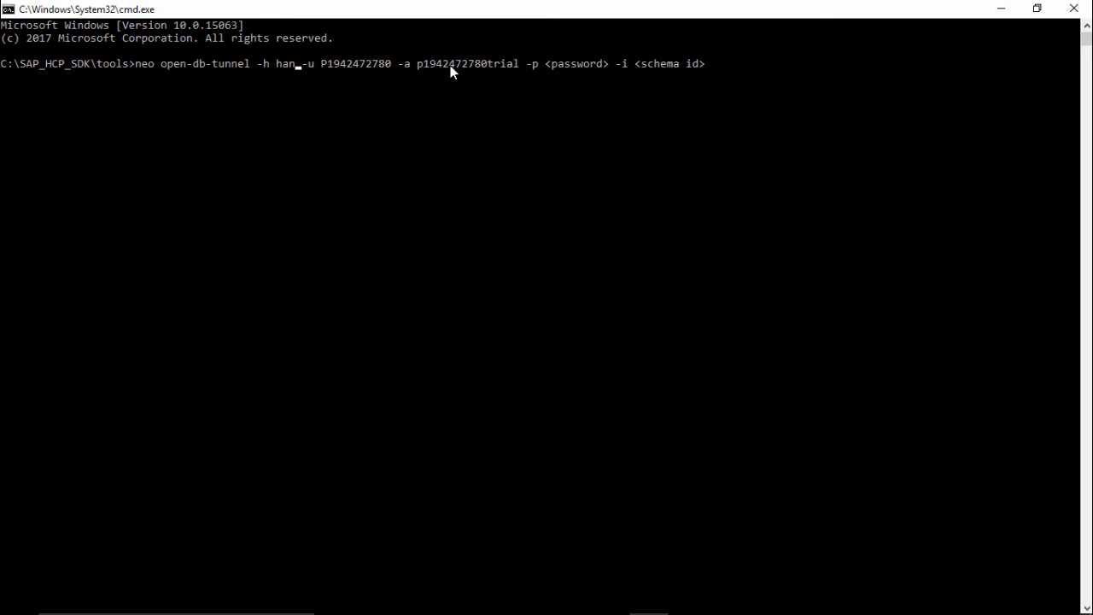
{"action": "type", "text": "ial.ondema"}
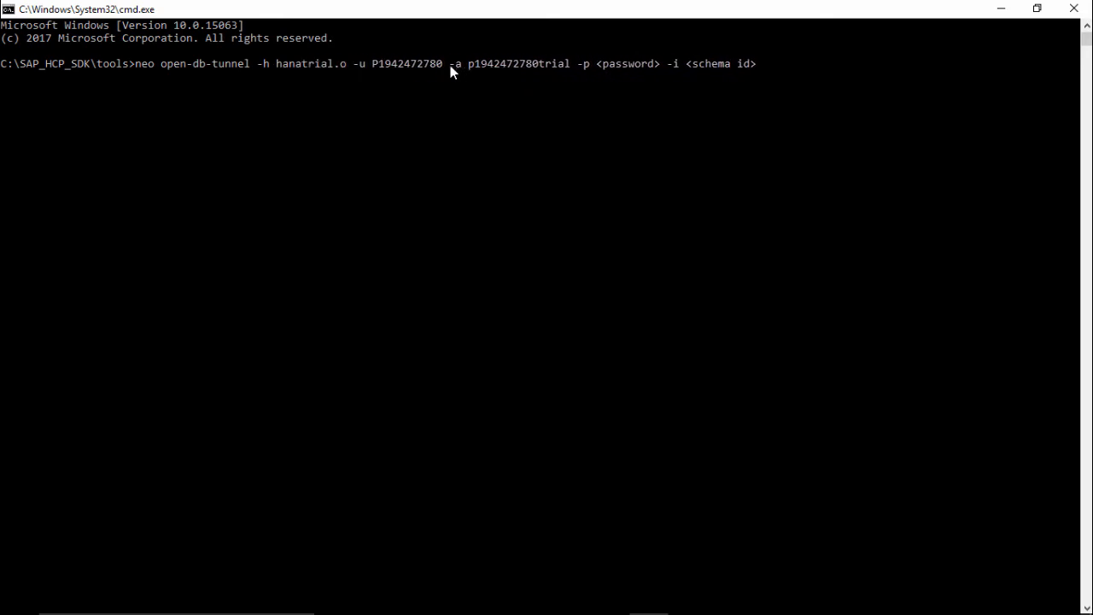
{"action": "type", "text": "nd.com"}
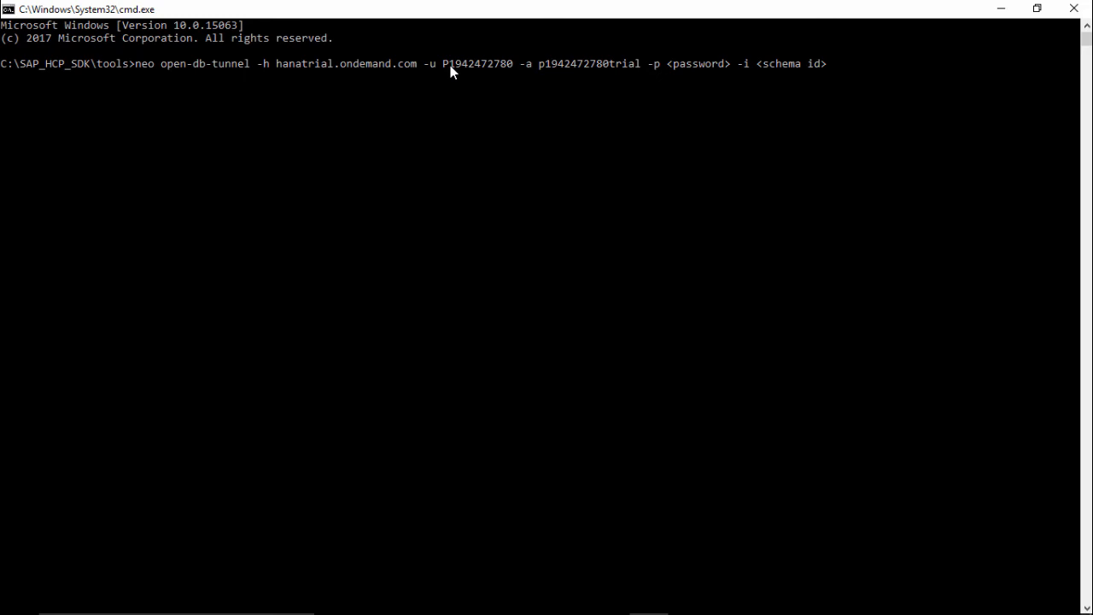
Replace the <password> placeholder after -p with the SYSTEM user's password.
{"action": "key", "text": "Right"}
{"action": "key", "text": "Right"}
{"action": "key", "text": "Right"}
{"action": "key", "text": "Right"}
{"action": "key", "text": "Right"}
{"action": "key", "text": "Right"}
{"action": "key", "text": "Right"}
{"action": "key", "text": "Right"}
{"action": "key", "text": "Right"}
{"action": "key", "text": "Right"}
{"action": "key", "text": "Right"}
{"action": "key", "text": "Right"}
{"action": "key", "text": "Right"}
{"action": "key", "text": "Right"}
{"action": "key", "text": "Right"}
{"action": "key", "text": "Right"}
{"action": "key", "text": "Right"}
{"action": "key", "text": "Right"}
{"action": "key", "text": "Right"}
{"action": "key", "text": "Right"}
{"action": "key", "text": "Right"}
{"action": "key", "text": "Right"}
{"action": "key", "text": "Right"}
{"action": "key", "text": "BackSpace"}
{"action": "key", "text": "BackSpace"}
{"action": "key", "text": "BackSpace"}
{"action": "key", "text": "BackSpace"}
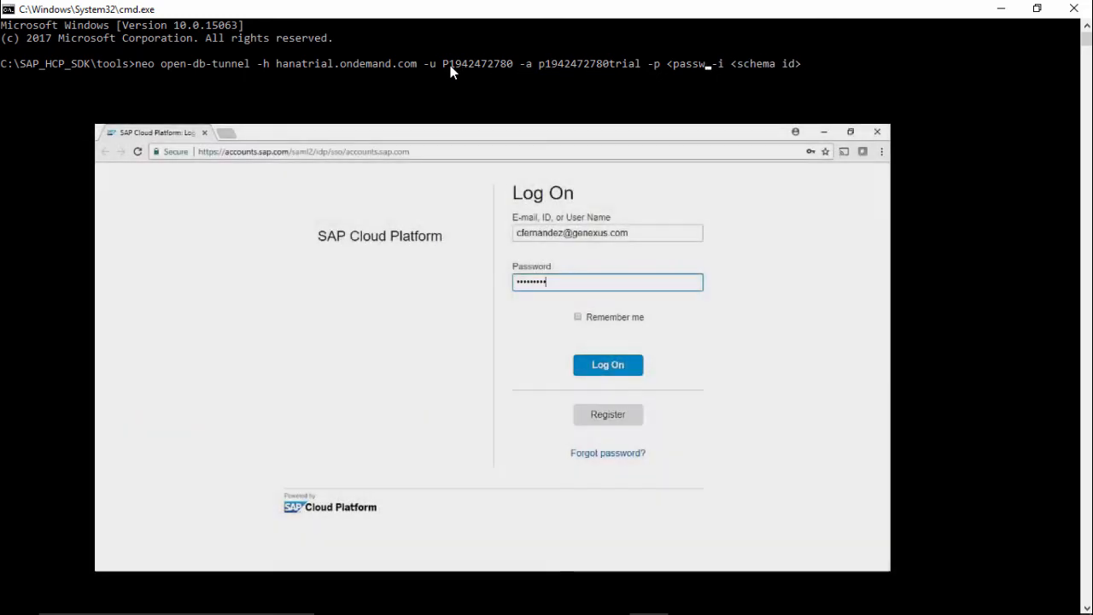
{"action": "key", "text": "BackSpace"}
{"action": "key", "text": "BackSpace"}
{"action": "key", "text": "BackSpace"}
{"action": "key", "text": "BackSpace"}
{"action": "key", "text": "BackSpace"}
{"action": "key", "text": "BackSpace"}
{"action": "type", "text": "S••••••"}
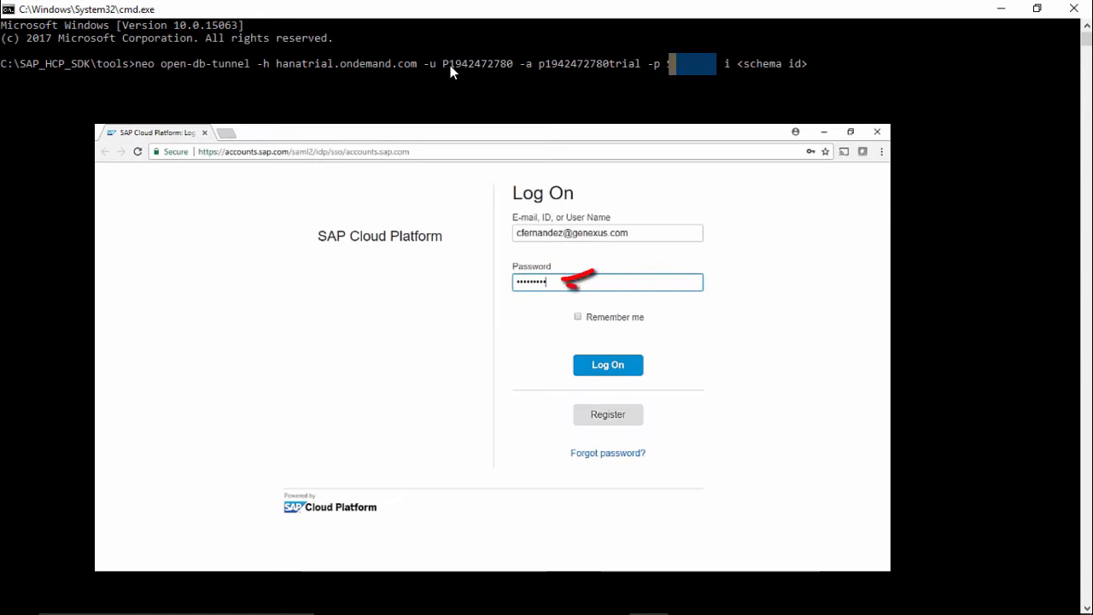
{"action": "type", "text": "••"}
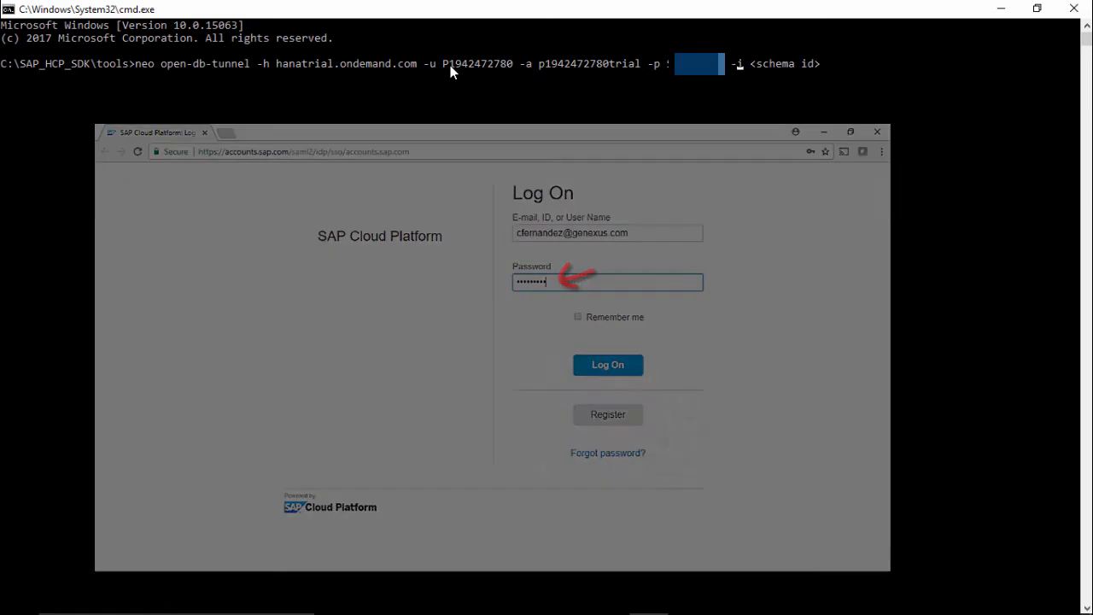
Replace the <schema id> placeholder with travelagencydb and run the tunnel command.
{"action": "key", "text": "Right"}
{"action": "key", "text": "Right"}
{"action": "key", "text": "Right"}
{"action": "key", "text": "Right"}
{"action": "key", "text": "Right"}
{"action": "key", "text": "Right"}
{"action": "key", "text": "Right"}
{"action": "key", "text": "Right"}
{"action": "key", "text": "Right"}
{"action": "key", "text": "Right"}
{"action": "key", "text": "Right"}
{"action": "key", "text": "Right"}
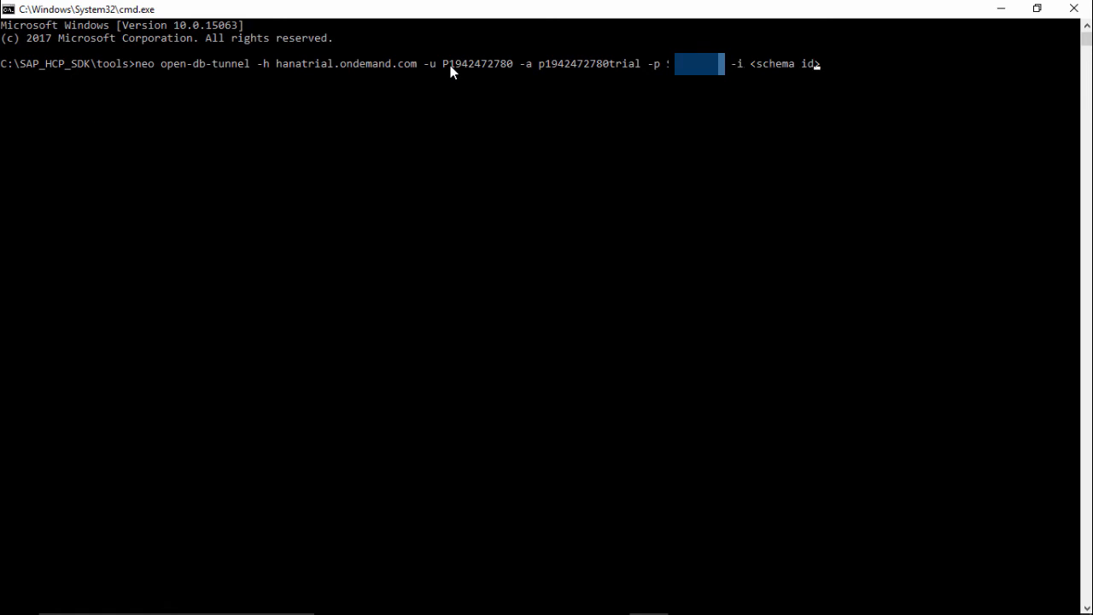
{"action": "key", "text": "BackSpace"}
{"action": "key", "text": "BackSpace"}
{"action": "key", "text": "BackSpace"}
{"action": "key", "text": "BackSpace"}
{"action": "key", "text": "BackSpace"}
{"action": "key", "text": "BackSpace"}
{"action": "key", "text": "BackSpace"}
{"action": "key", "text": "BackSpace"}
{"action": "key", "text": "BackSpace"}
{"action": "key", "text": "BackSpace"}
{"action": "key", "text": "BackSpace"}
{"action": "type", "text": "travelagencydb"}
{"action": "key", "text": "Return"}
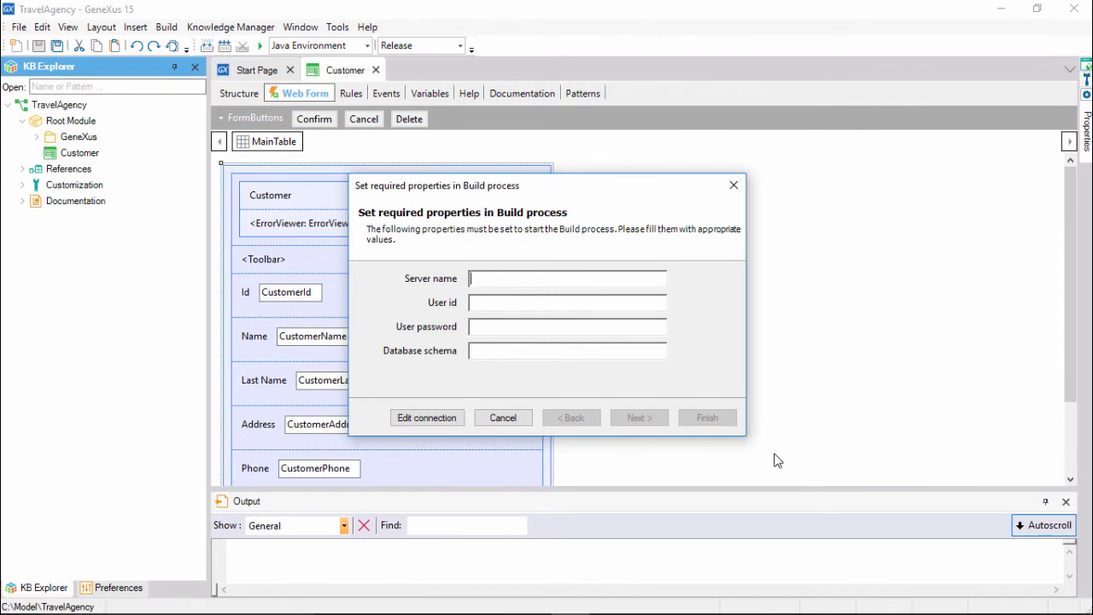
Fill the build properties with server localhost, user SYSTEM, the SYSTEM password and schema SYSTEM, and close the dialog.
{"action": "type", "text": "loca"}
{"action": "type", "text": "lhost"}
{"action": "type", "text": "SYSTEM"}
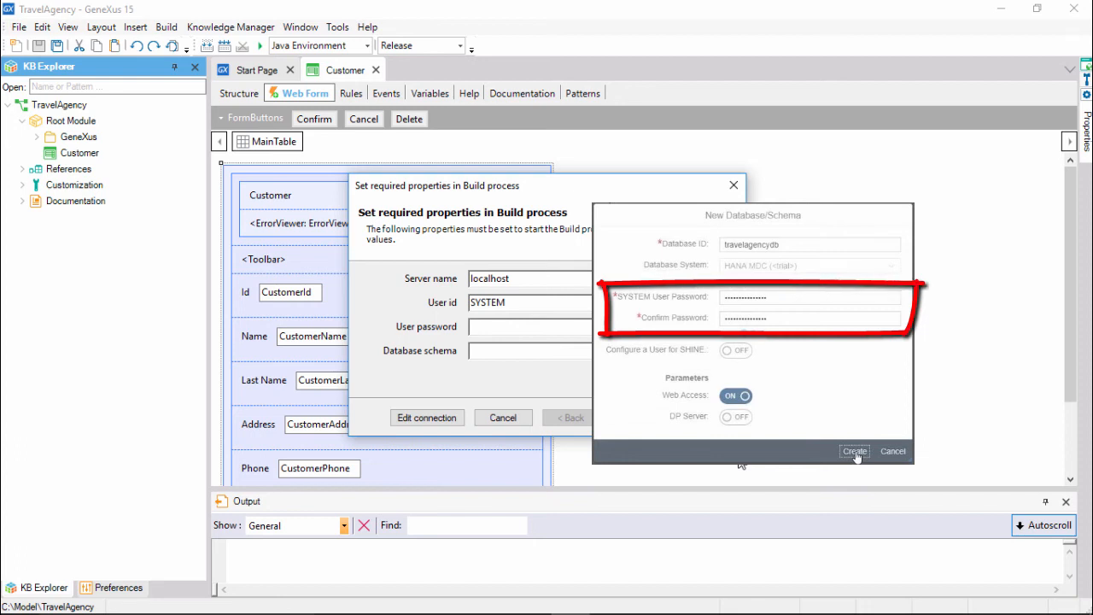
{"action": "key", "text": "Tab"}
{"action": "type", "text": "●●●●●●●●●●●●●●●"}
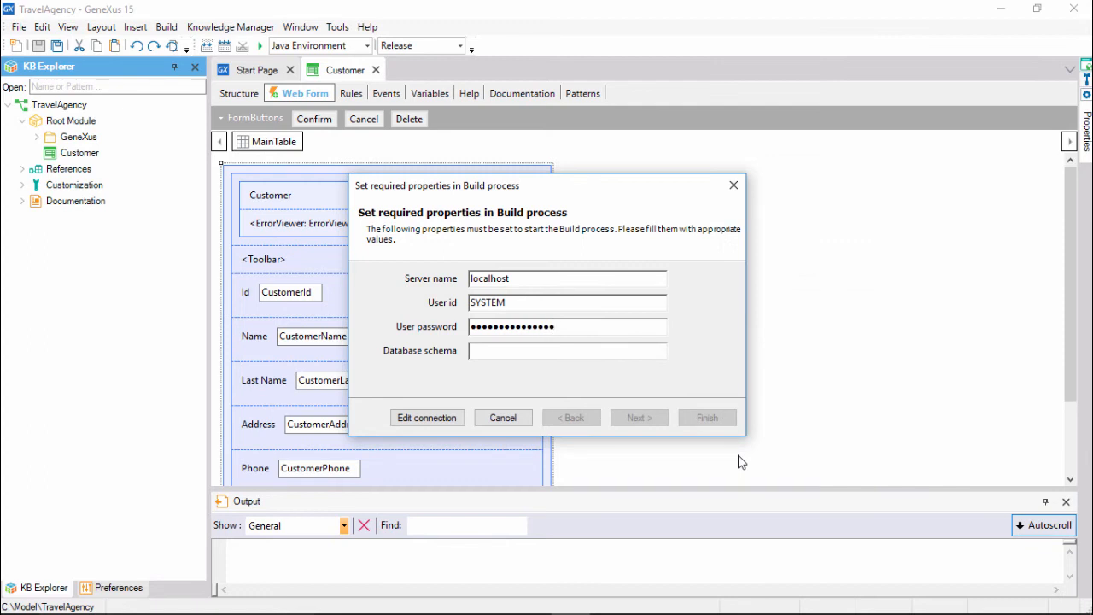
{"action": "type", "text": "SYSTEM"}
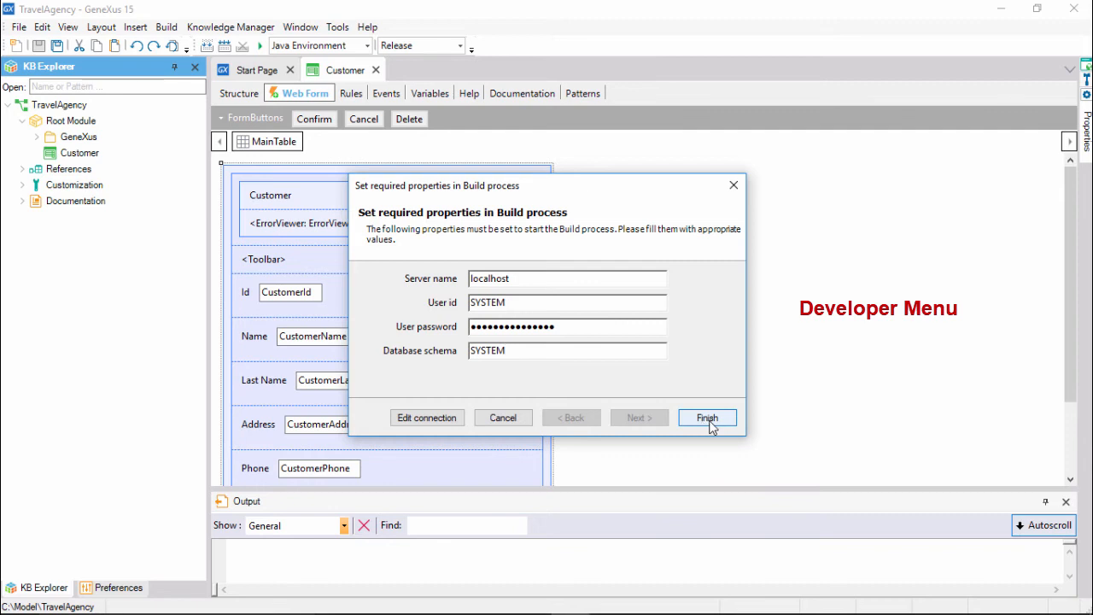
{"action": "left_click", "coordinate": [518, 419]}
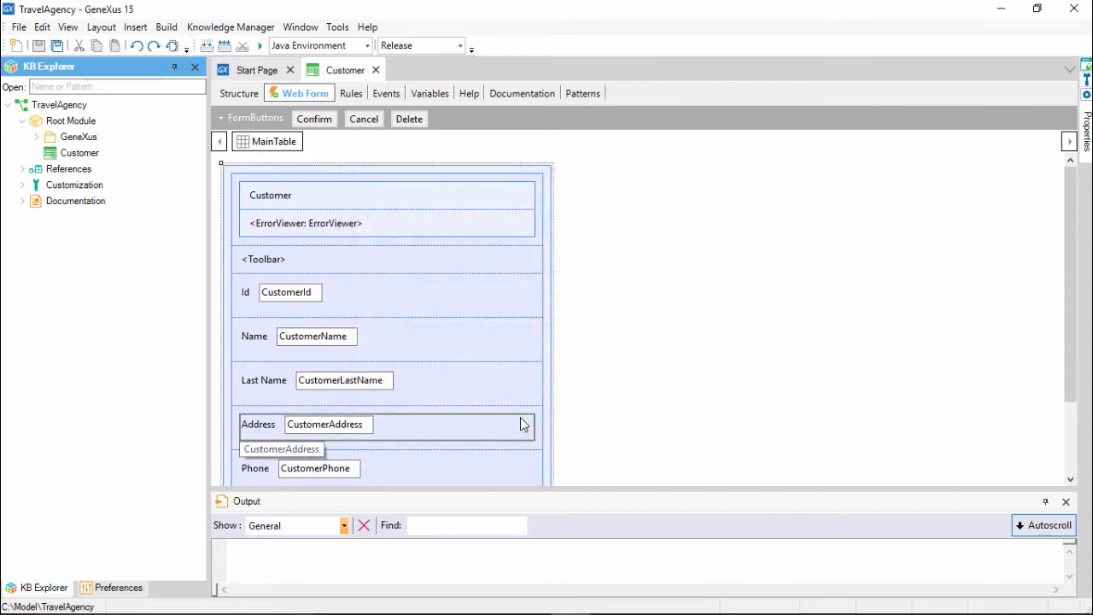
Open the properties of the Default (SAP Hana) datastore under the Java Environment preferences.
{"action": "left_click", "coordinate": [111, 587]}
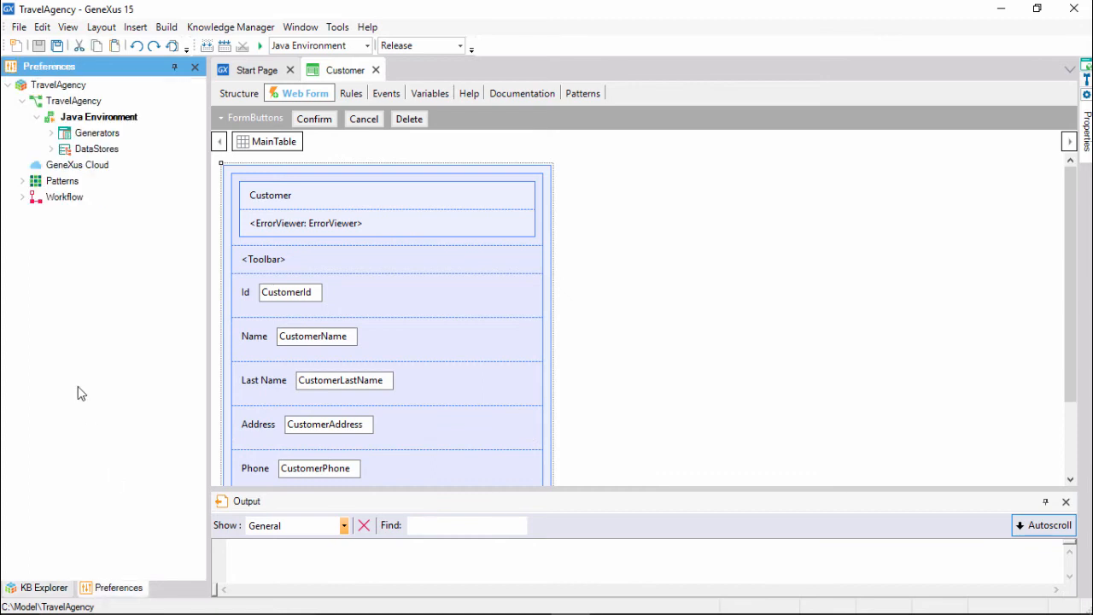
{"action": "left_click", "coordinate": [52, 149]}
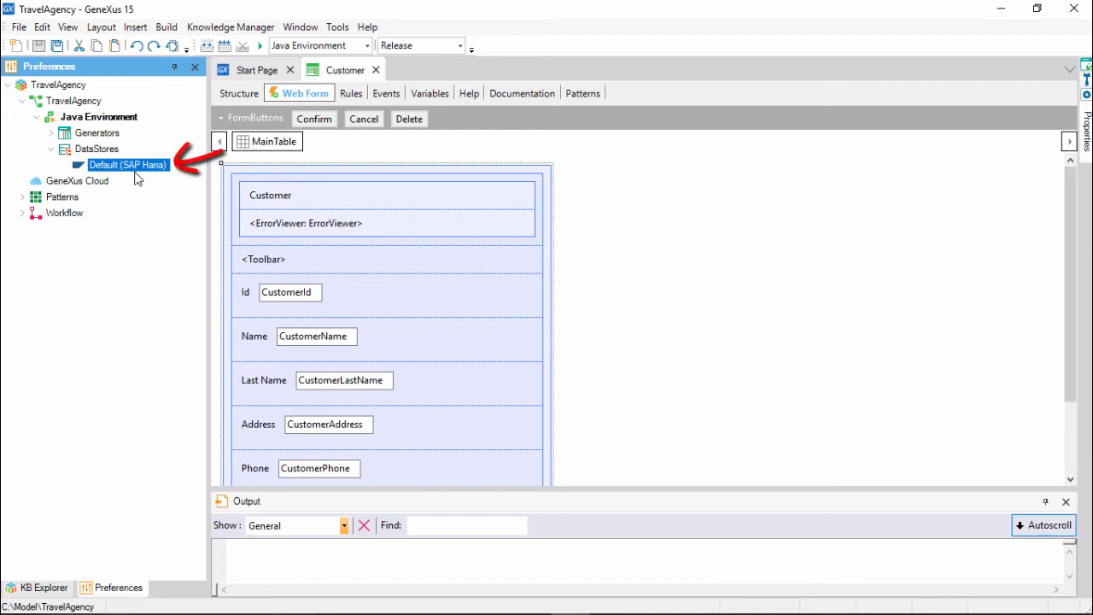
{"action": "key", "text": "F4"}
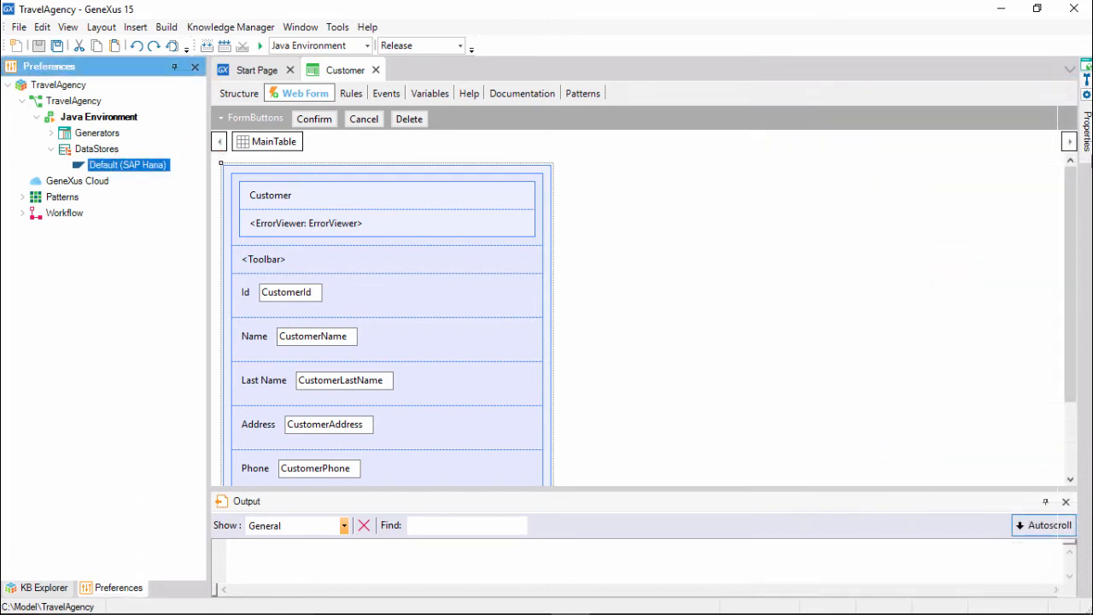
{"action": "mouse_move", "coordinate": [1085, 147]}
{"action": "left_click", "coordinate": [1043, 69]}
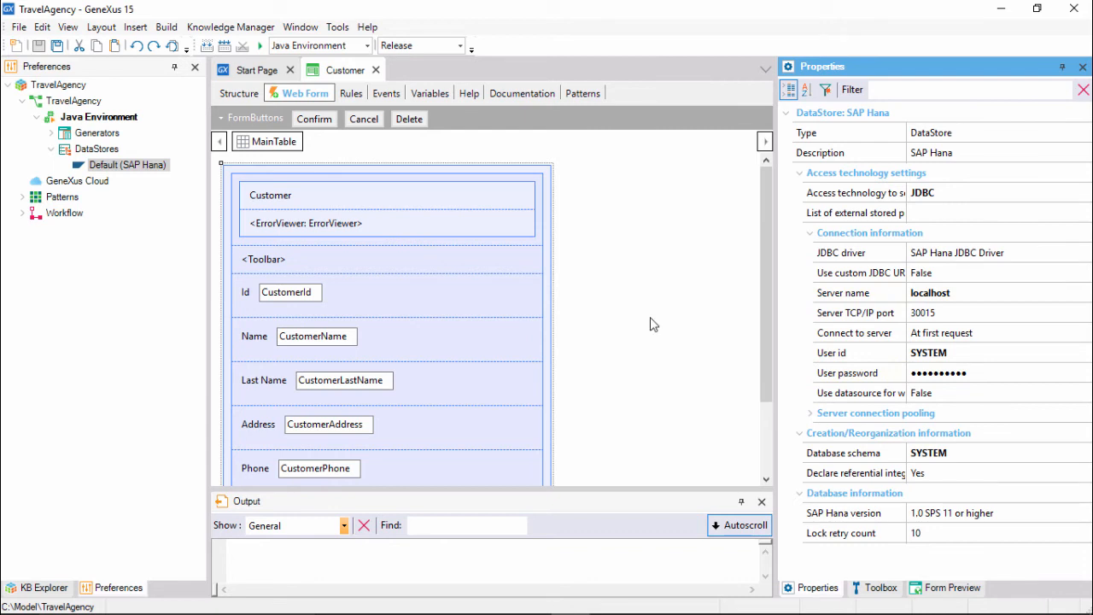
Try to build the knowledge base and create the database tables from the impact analysis.
{"action": "key", "text": "F5"}
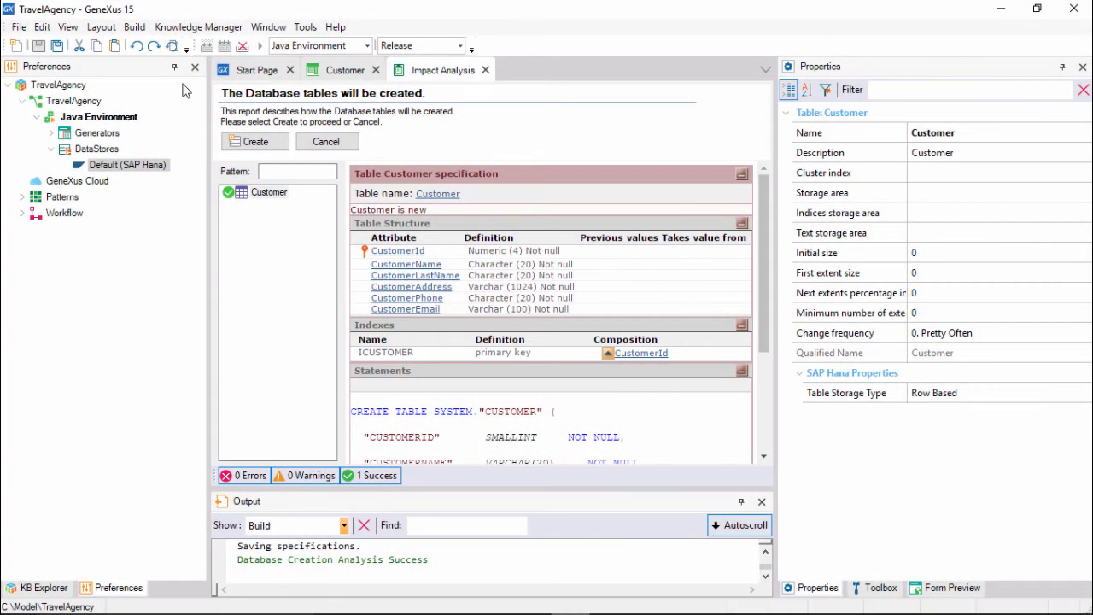
{"action": "left_click", "coordinate": [252, 147]}
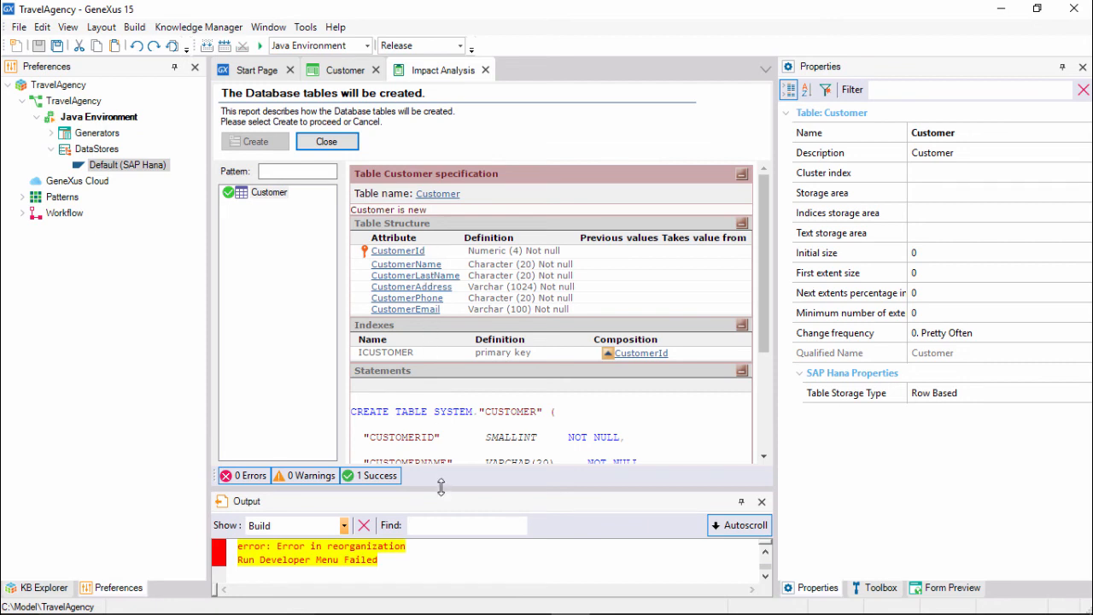
Enlarge the output pane and examine the build output for the reorganization error.
{"action": "left_click_drag", "start_coordinate": [441, 487], "coordinate": [441, 425]}
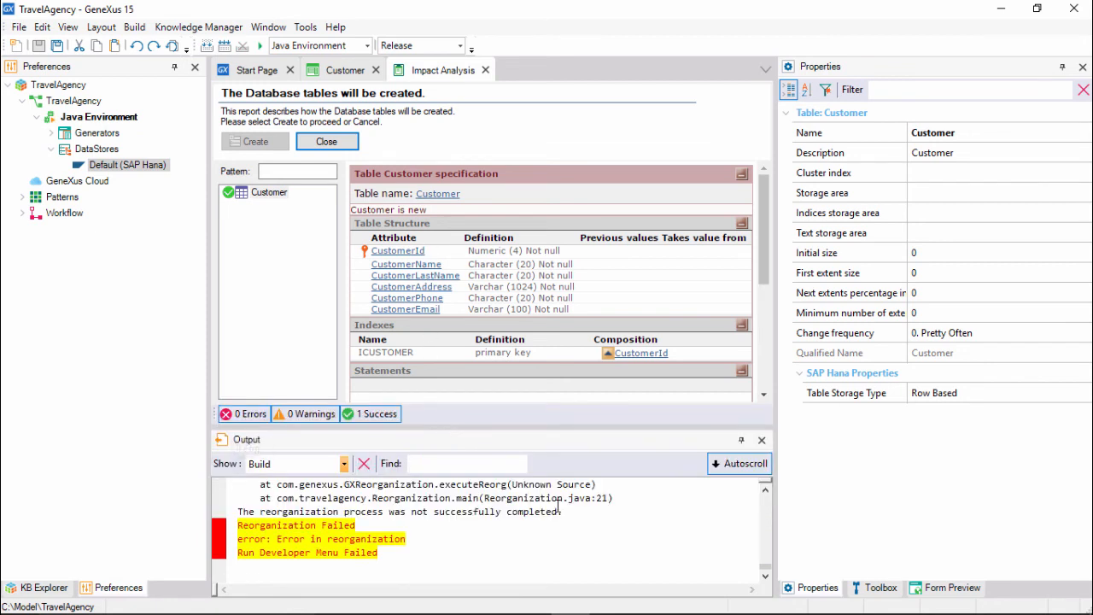
{"action": "left_click_drag", "start_coordinate": [766, 493], "coordinate": [765, 493]}
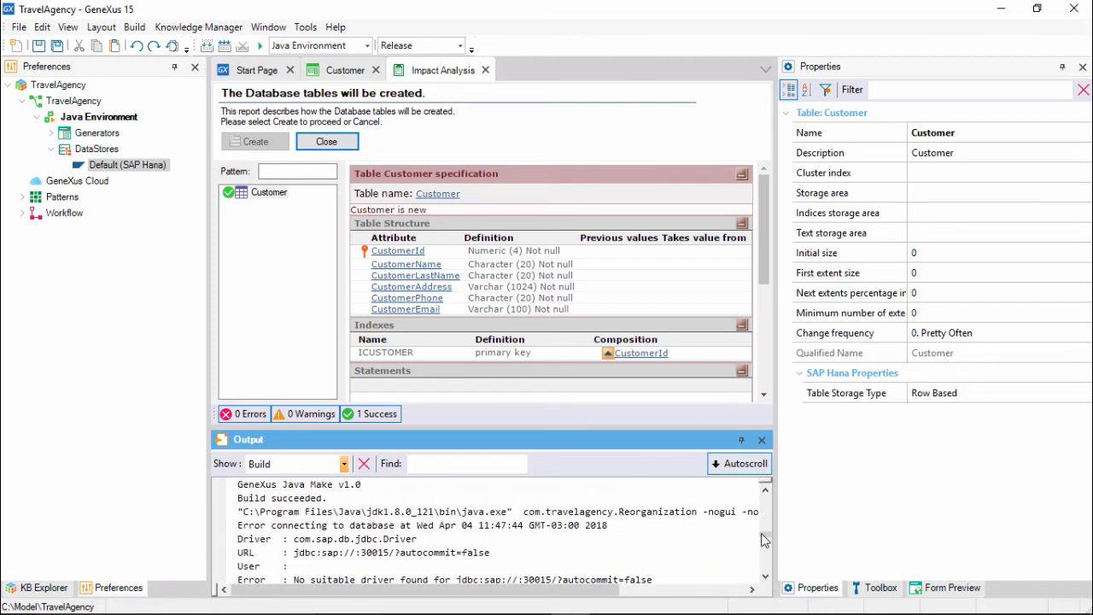
{"action": "left_click_drag", "start_coordinate": [765, 578], "coordinate": [766, 580]}
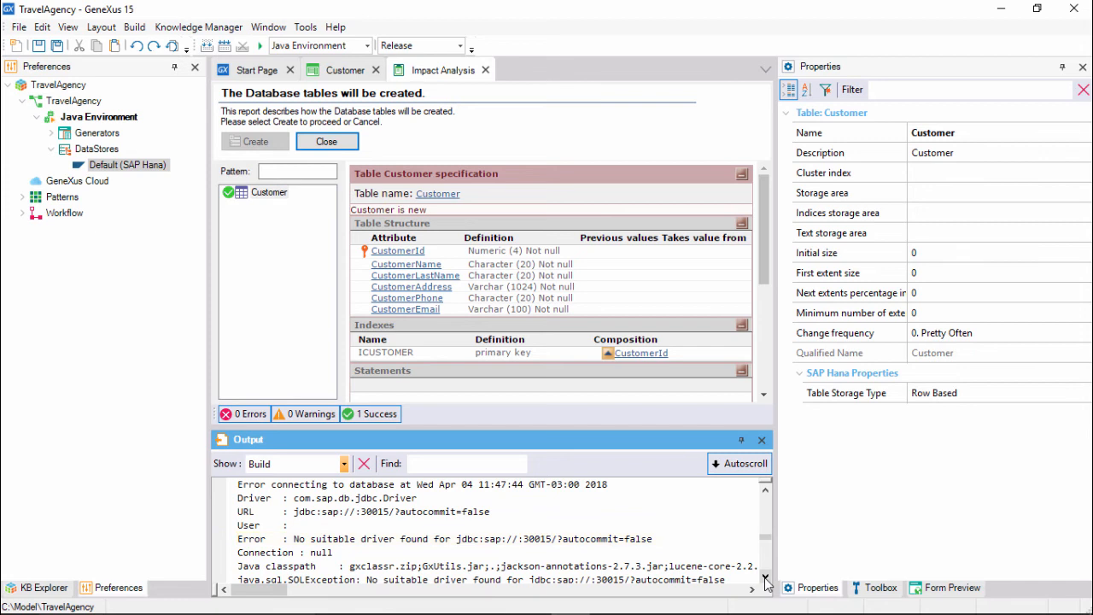
Open the target environment's drivers folder and browse to C:\SAP_HCP_SDK\repository\.archive\lib in another window.
{"action": "left_click", "coordinate": [305, 28]}
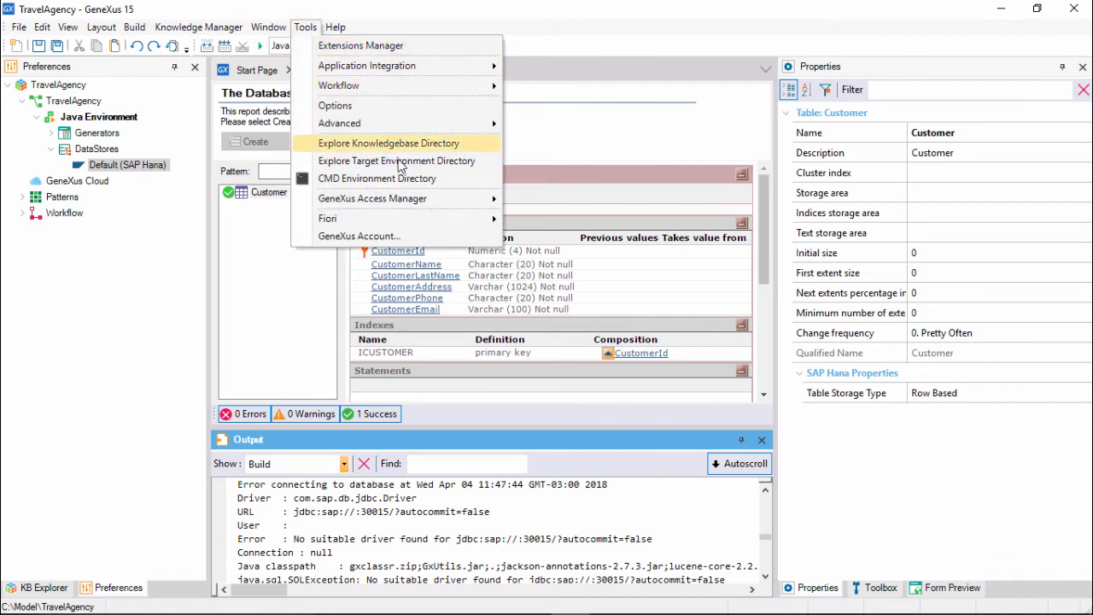
{"action": "left_click", "coordinate": [419, 165]}
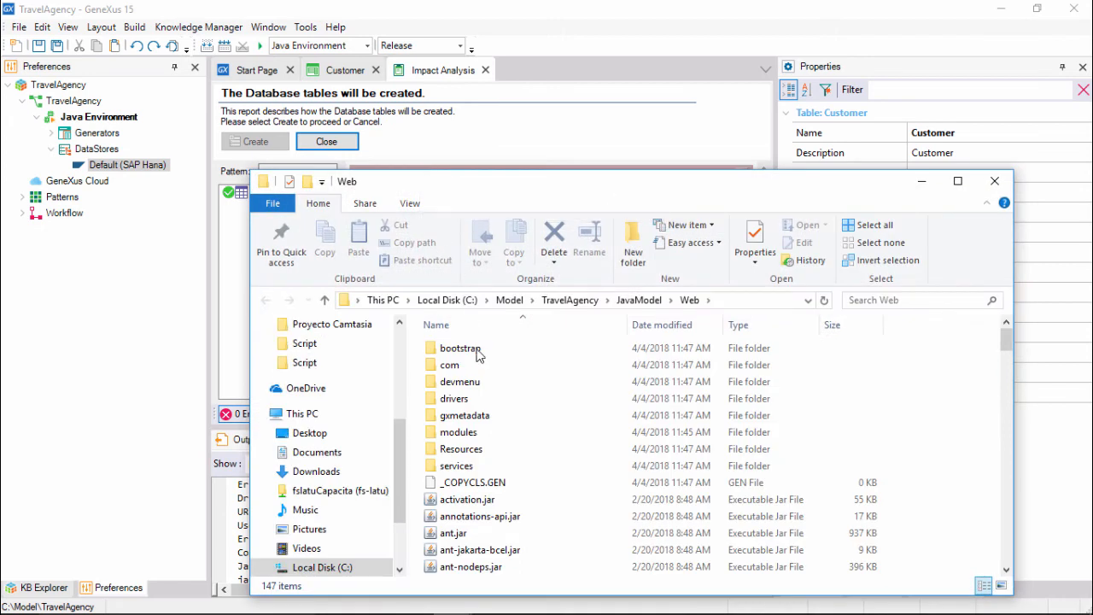
{"action": "double_click", "coordinate": [472, 399]}
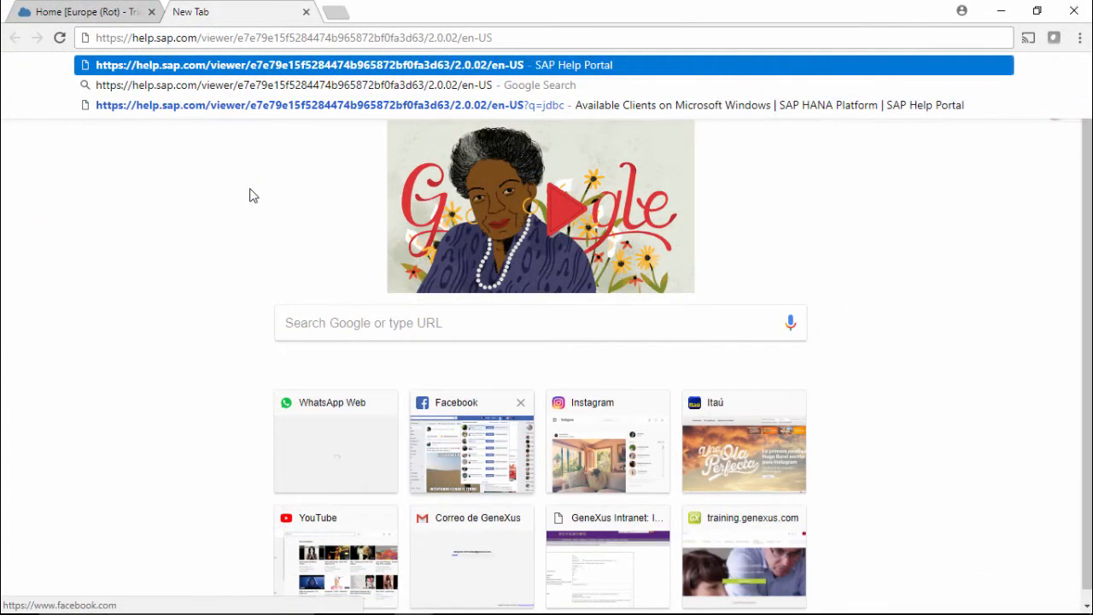
{"action": "key", "text": "Return"}
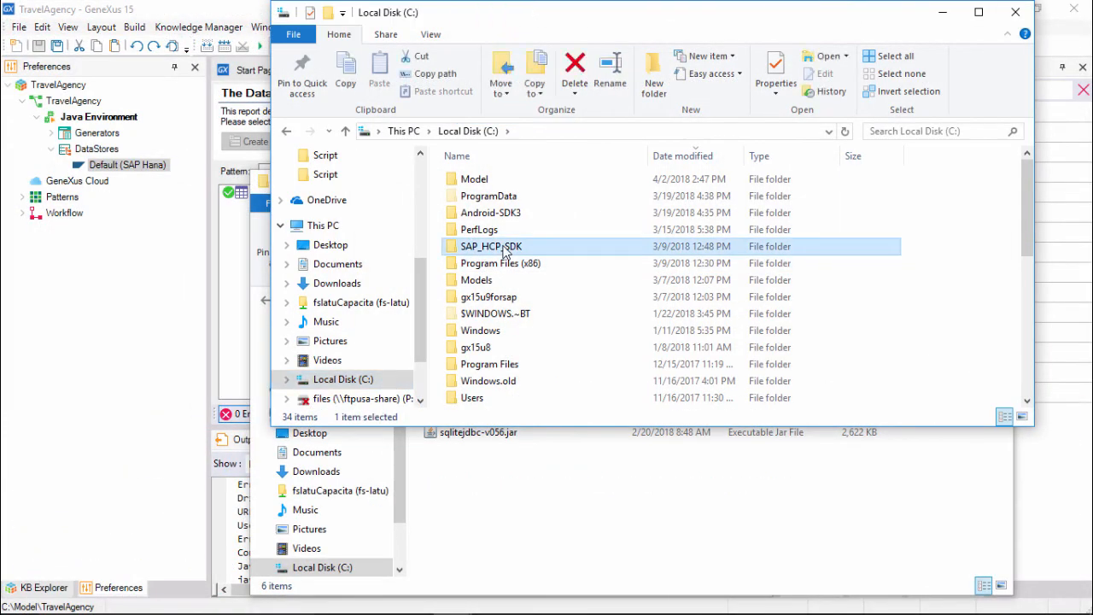
{"action": "double_click", "coordinate": [503, 248]}
{"action": "double_click", "coordinate": [488, 228]}
{"action": "double_click", "coordinate": [483, 185]}
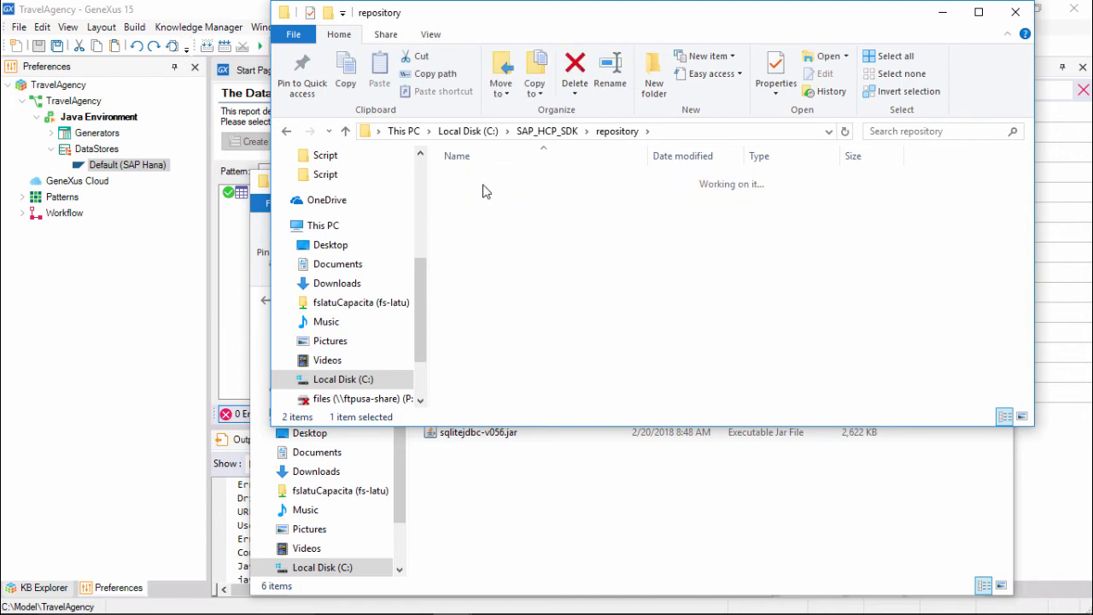
{"action": "double_click", "coordinate": [468, 246]}
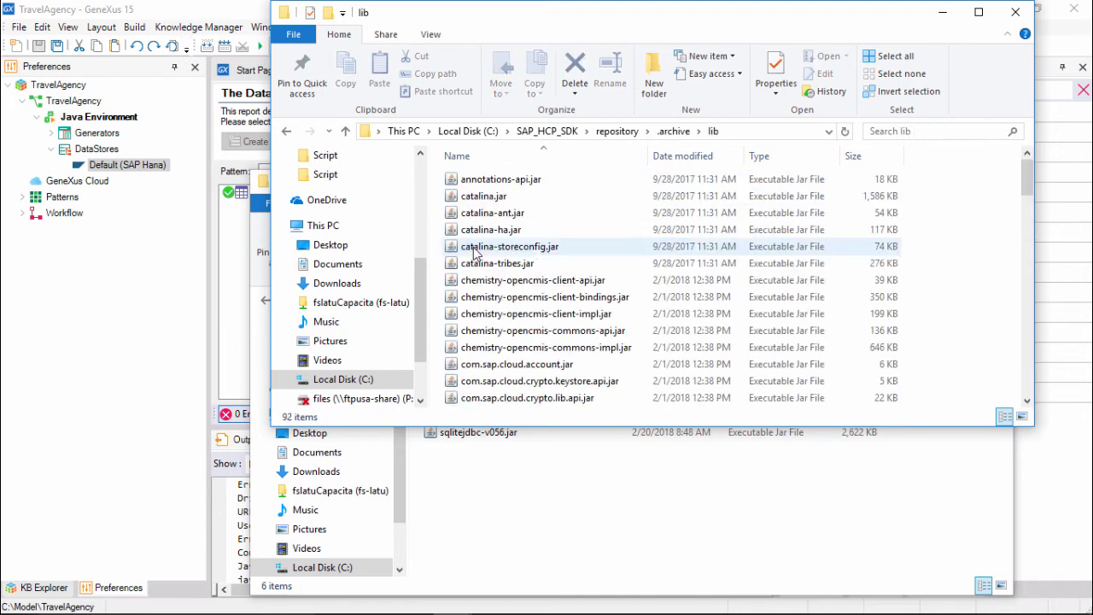
Copy ngdbc.jar from the SDK lib folder into the model's Web\drivers folder.
{"action": "scroll", "coordinate": [487, 261], "scroll_direction": "down", "scroll_amount": 20}
{"action": "left_click", "coordinate": [503, 178]}
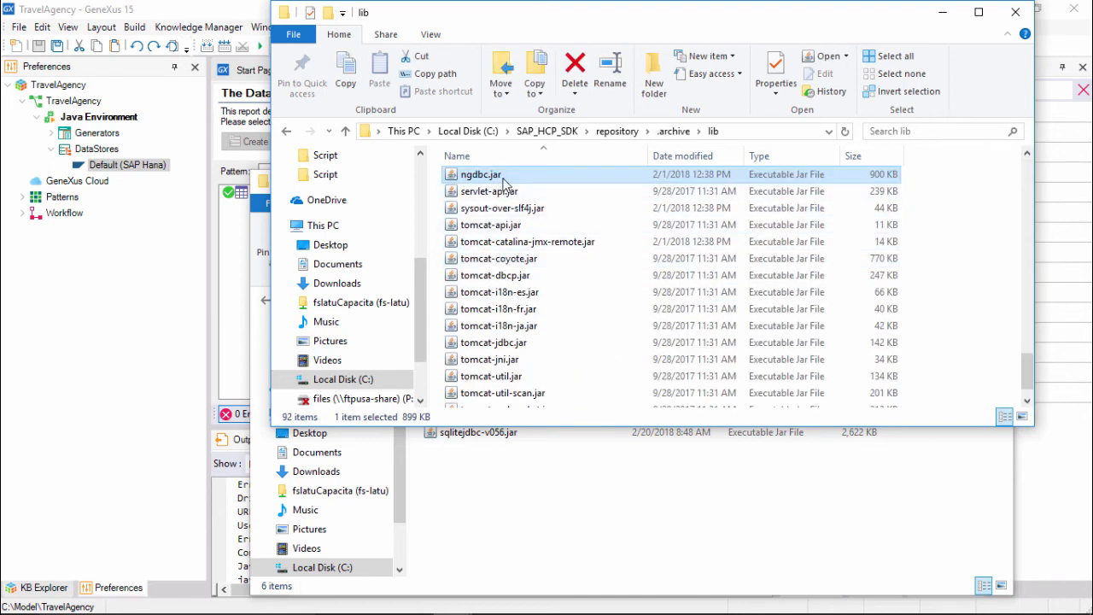
{"action": "right_click", "coordinate": [504, 182]}
{"action": "left_click", "coordinate": [547, 355]}
{"action": "left_click", "coordinate": [551, 470]}
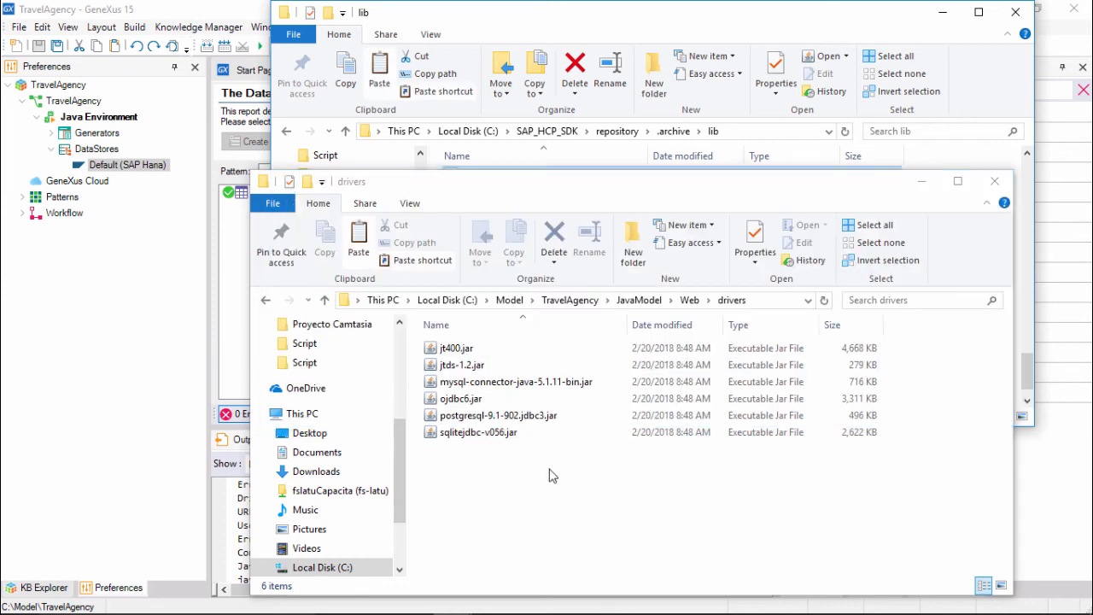
{"action": "right_click", "coordinate": [507, 486]}
{"action": "left_click", "coordinate": [546, 344]}
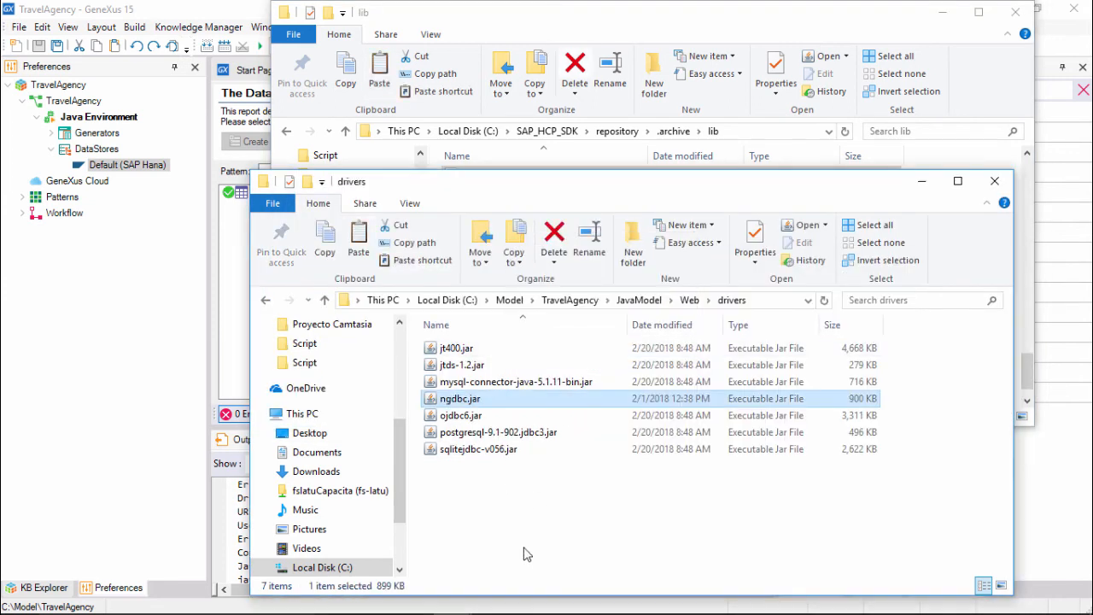
Run the build again to reopen the database creation impact analysis.
{"action": "left_click", "coordinate": [169, 442]}
{"action": "key", "text": "F5"}
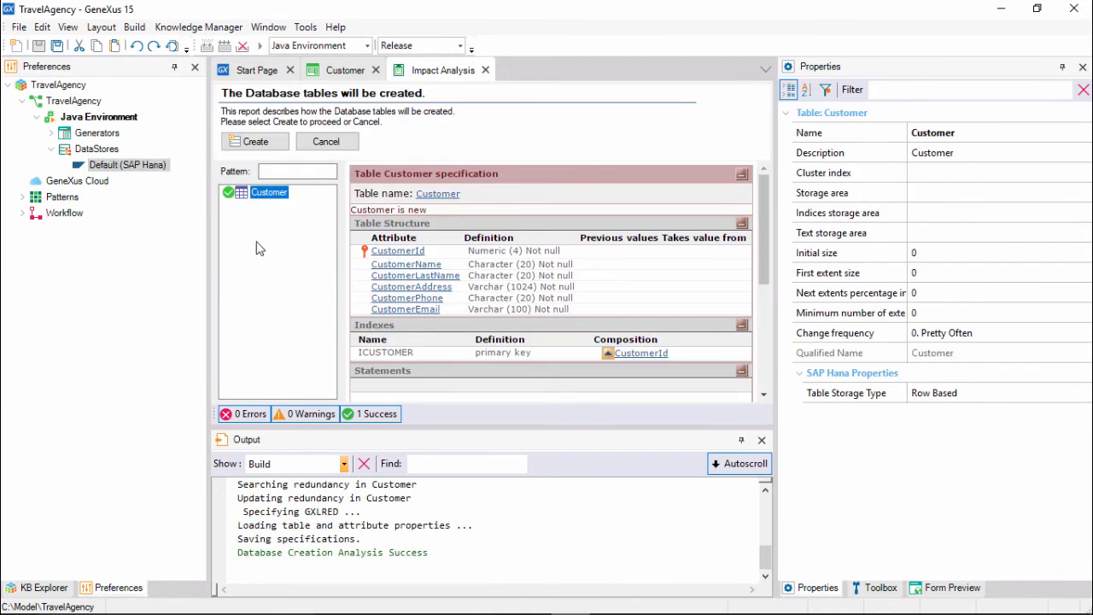
Create the Customer database table and run the application's Developer Menu.
{"action": "left_click", "coordinate": [259, 141]}
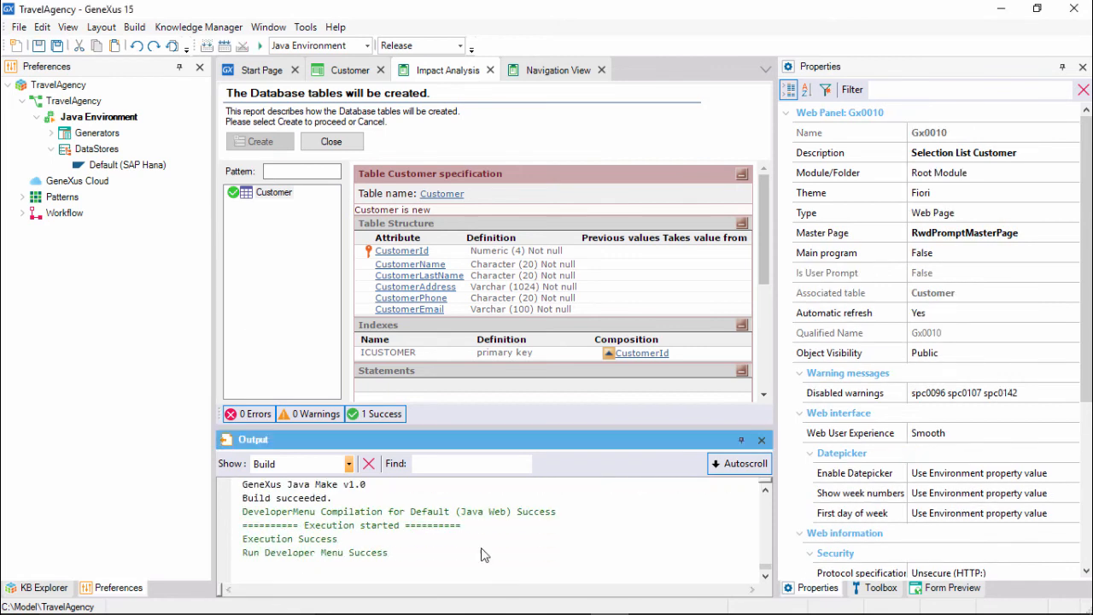
{"action": "left_click", "coordinate": [568, 76]}
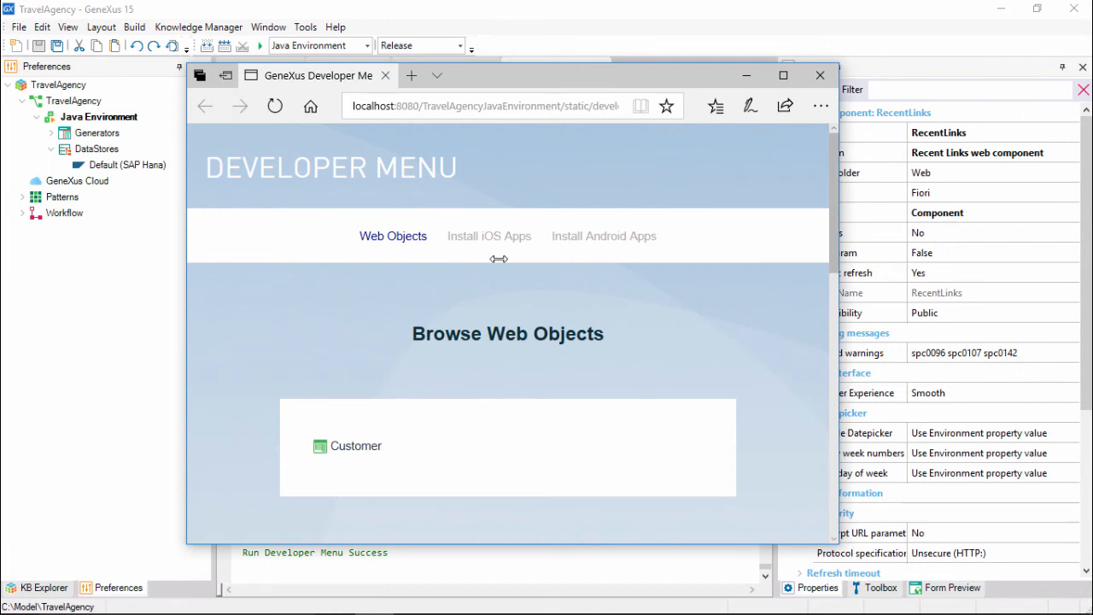
Open the Customer transaction in a new browser tab and maximize the browser window.
{"action": "right_click", "coordinate": [362, 453]}
{"action": "left_click", "coordinate": [434, 268]}
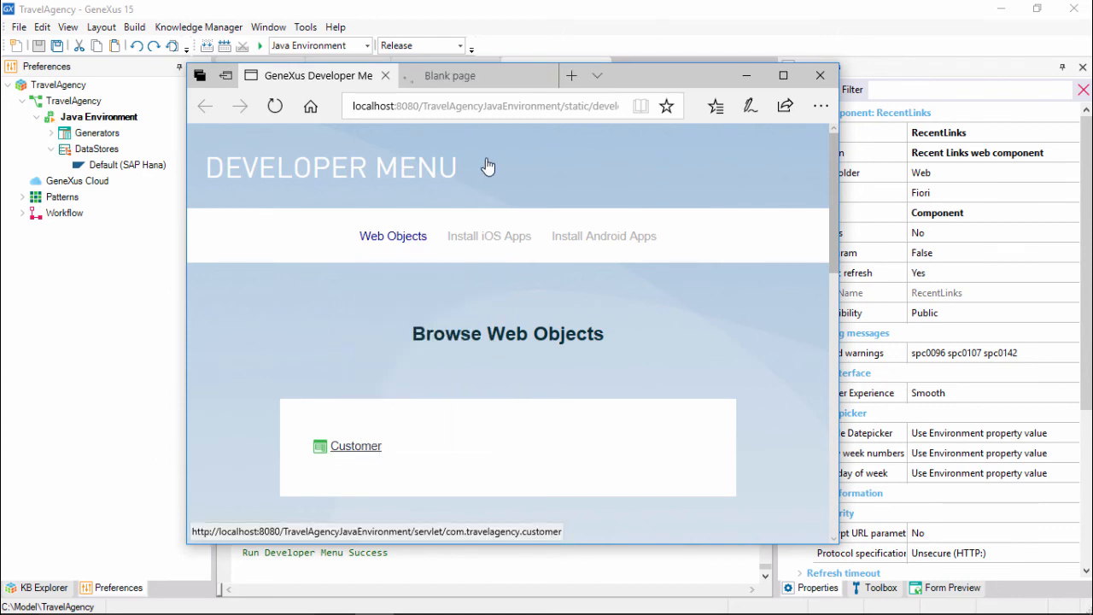
{"action": "left_click", "coordinate": [486, 72]}
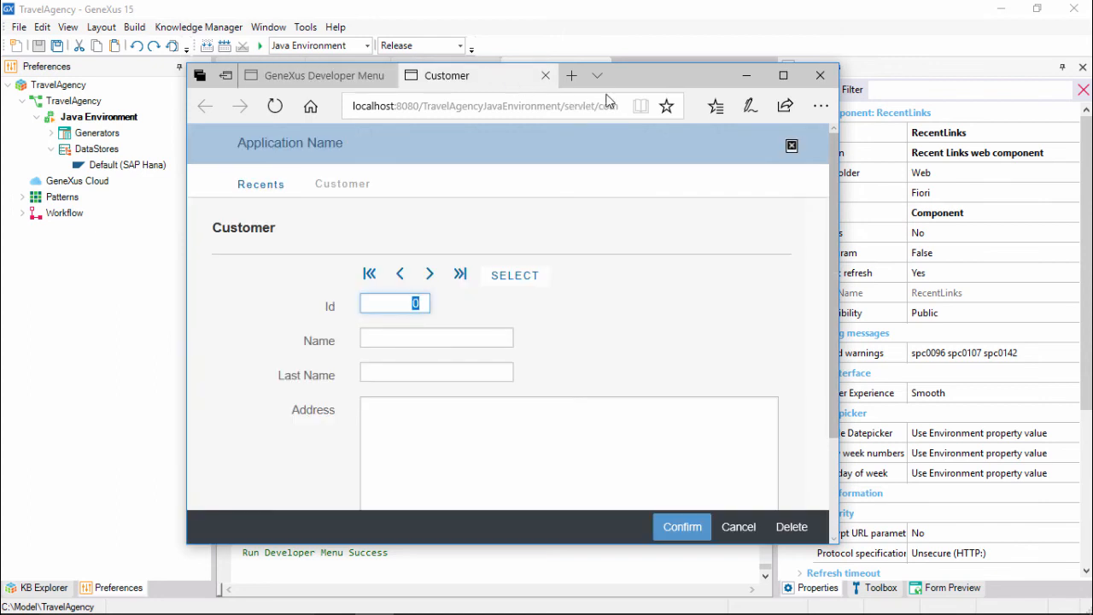
{"action": "double_click", "coordinate": [691, 78]}
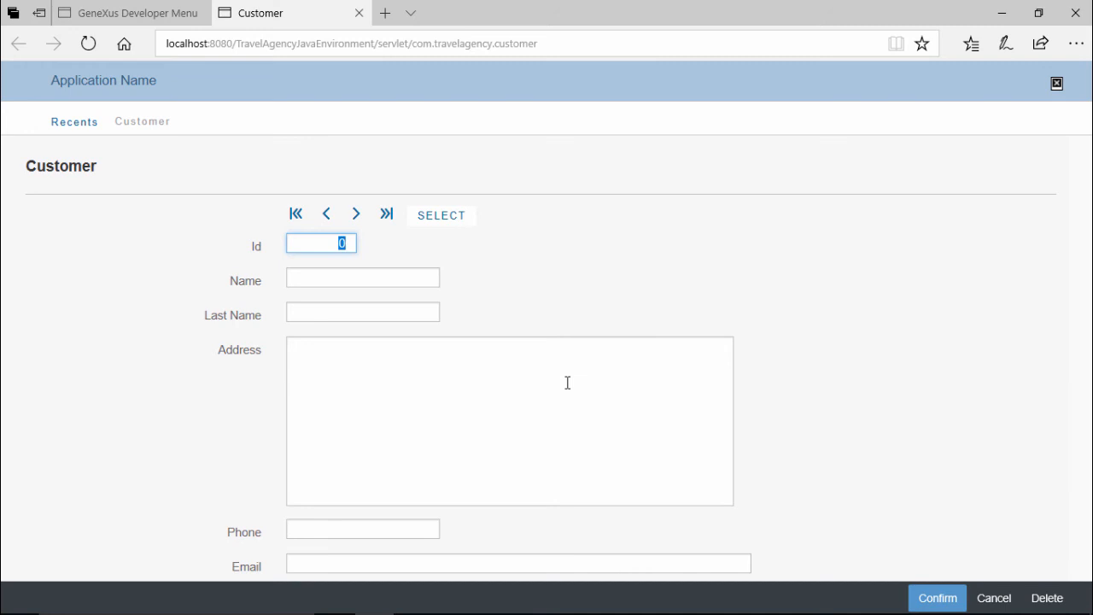
Add a customer with Id 1, filling in name, last name, address, phone and e-mail, and confirm it.
{"action": "type", "text": "1"}
{"action": "key", "text": "Tab"}
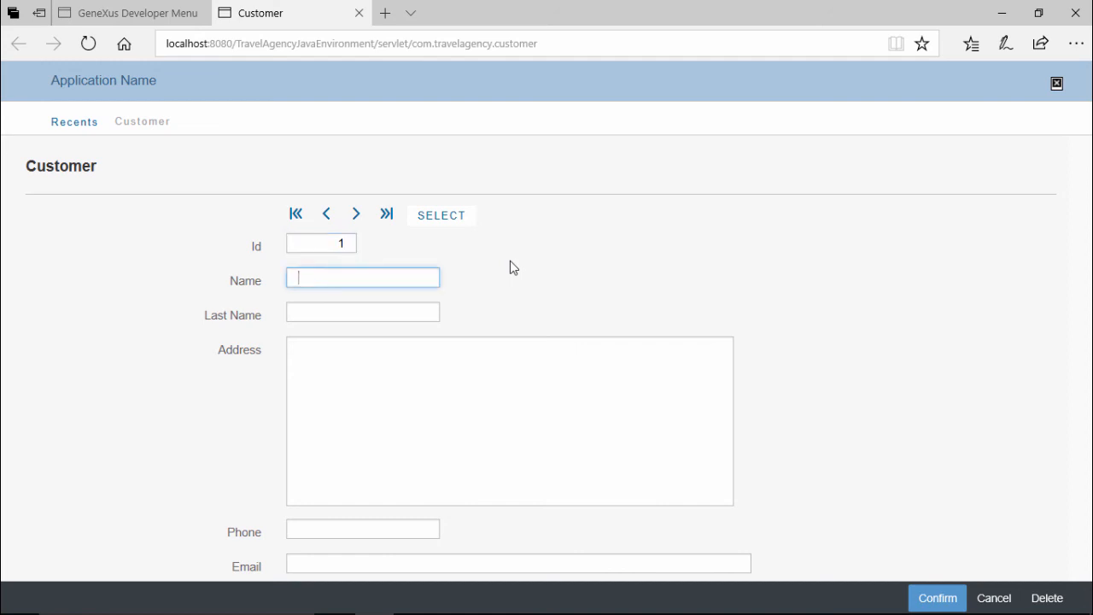
{"action": "type", "text": "John"}
{"action": "key", "text": "Tab"}
{"action": "type", "text": "Smith"}
{"action": "key", "text": "Tab"}
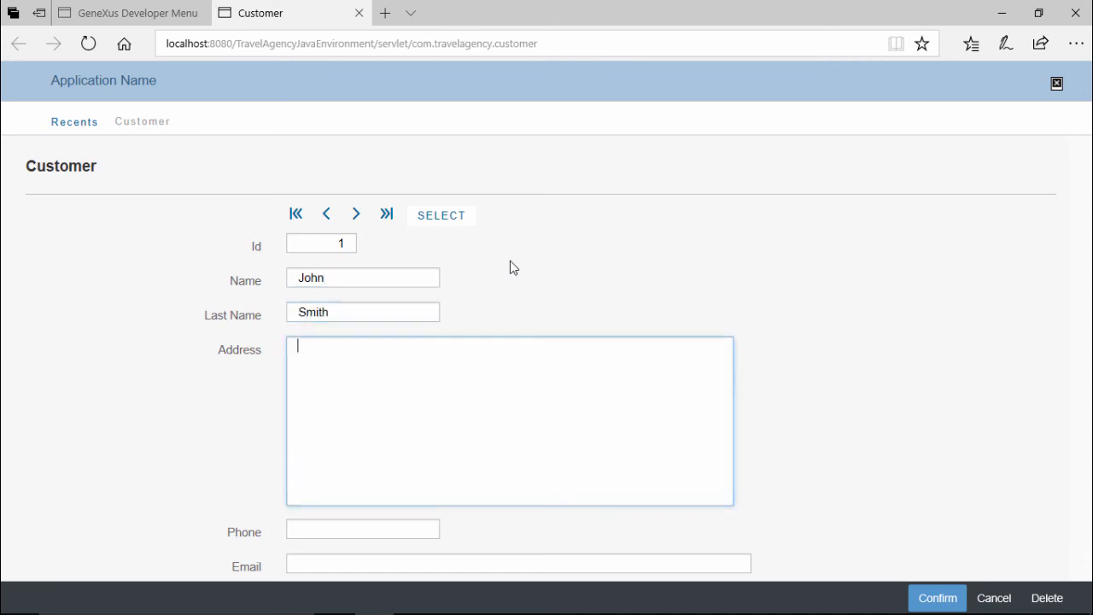
{"action": "type", "text": "5th Avenue 1111"}
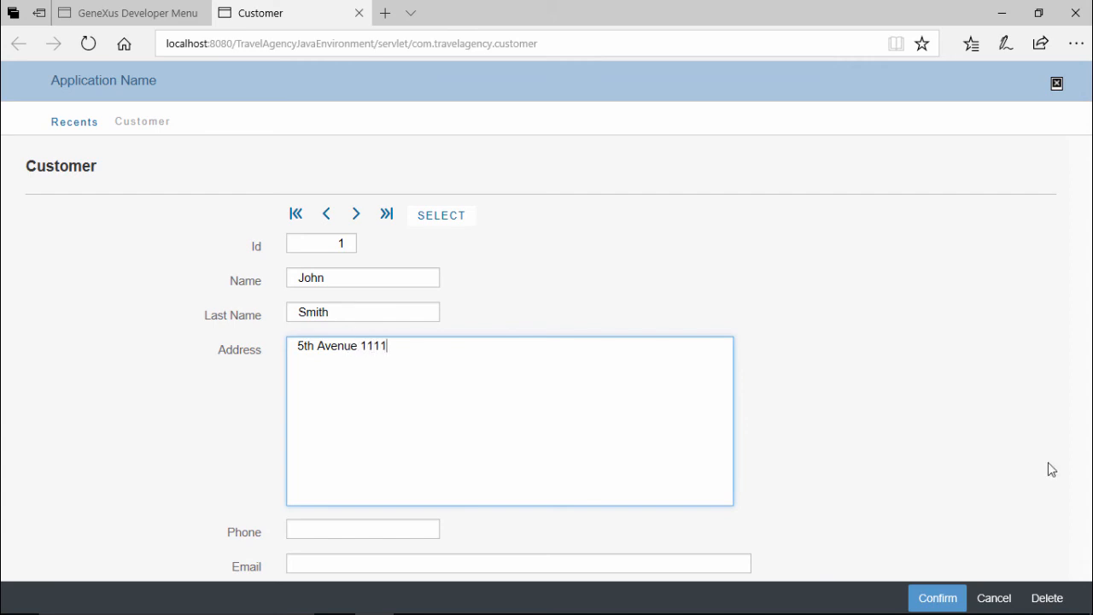
{"action": "key", "text": "Tab"}
{"action": "type", "text": "1111"}
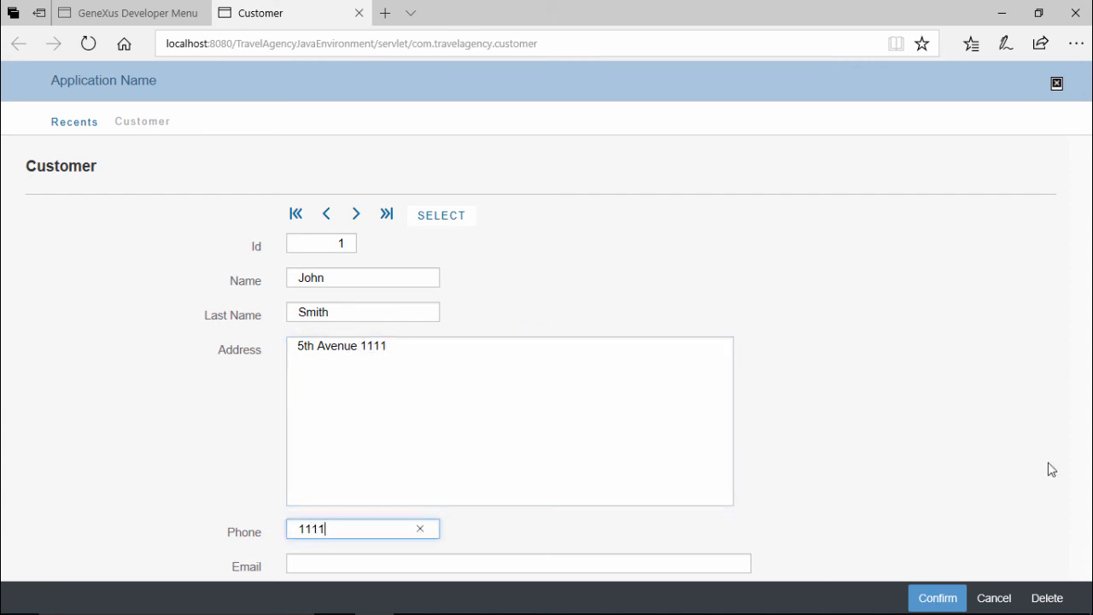
{"action": "key", "text": "Tab"}
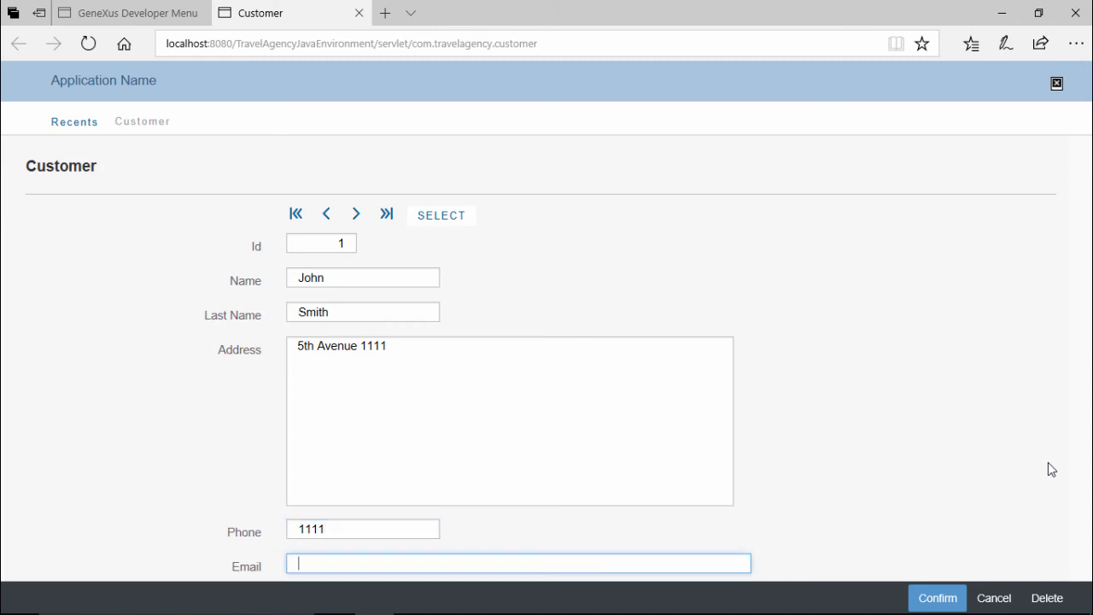
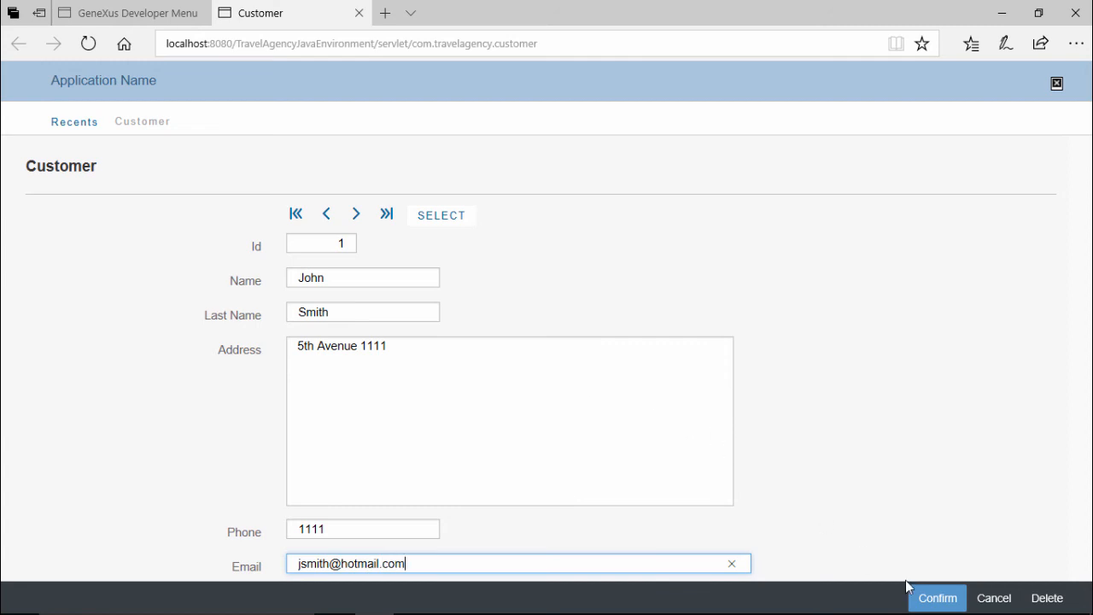
{"action": "left_click", "coordinate": [924, 598]}
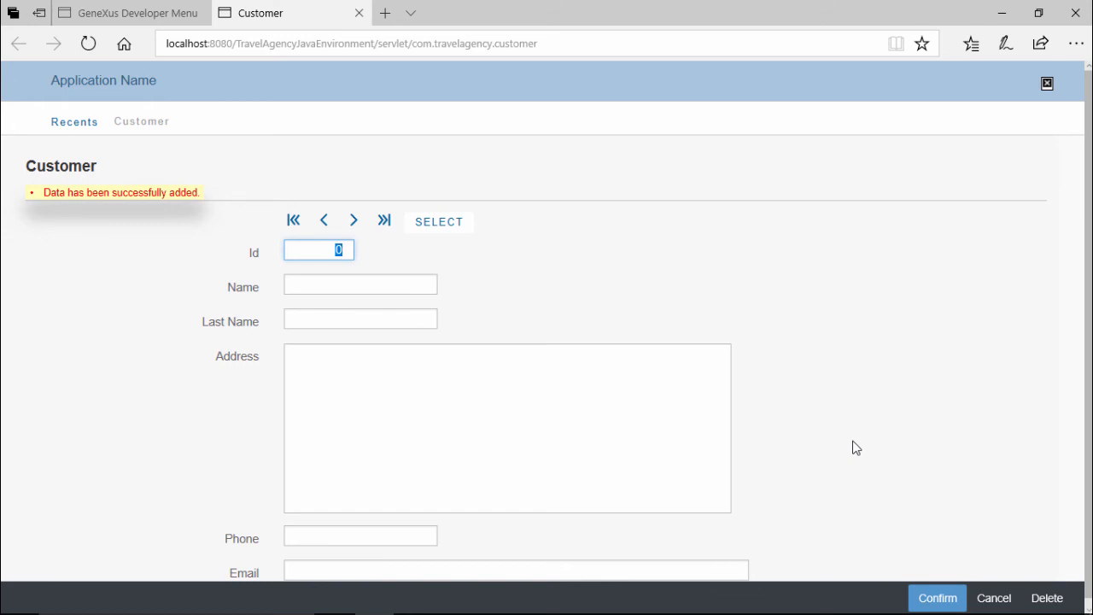
Add a customer with Id 2, filling in name, last name, address, phone and e-mail, and confirm it.
{"action": "type", "text": "2"}
{"action": "left_click", "coordinate": [359, 278]}
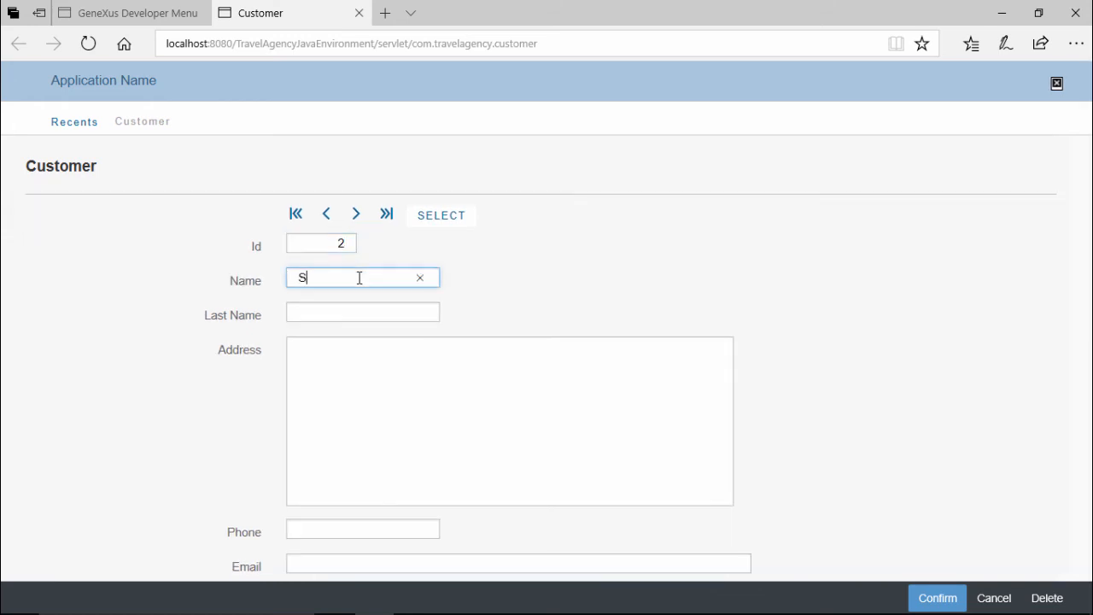
{"action": "key", "text": "Tab"}
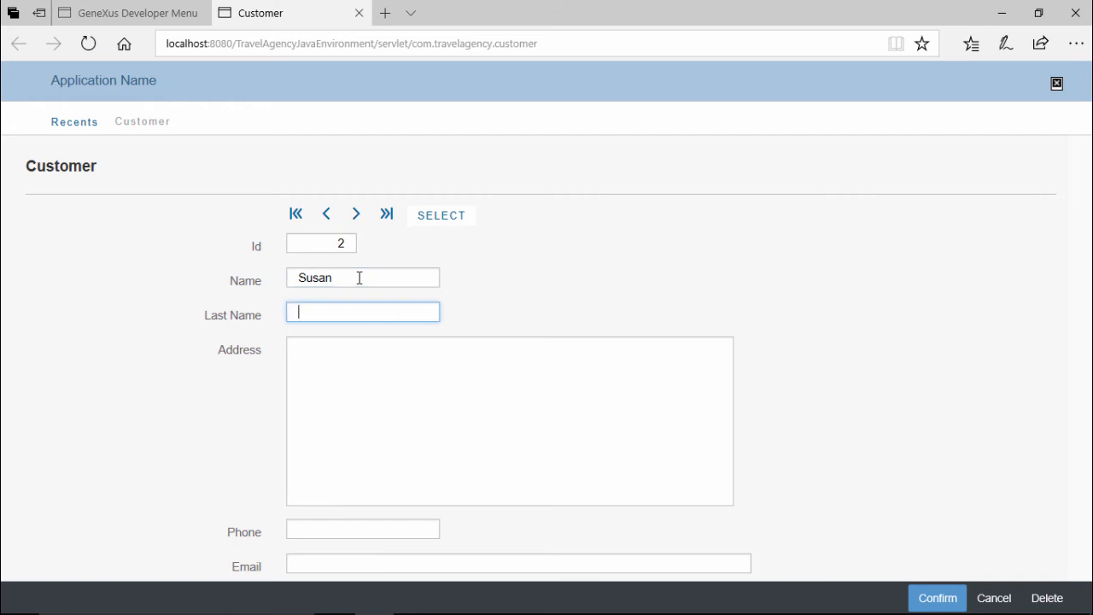
{"action": "key", "text": "Tab"}
{"action": "type", "text": "7"}
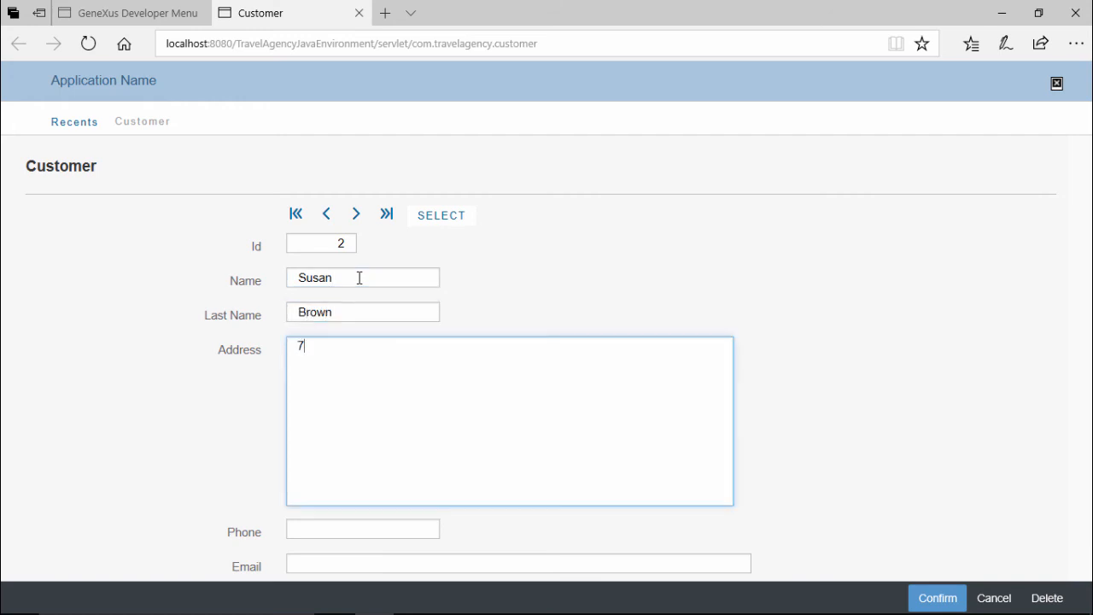
{"action": "type", "text": "th. avenue 2222"}
{"action": "key", "text": "Tab"}
{"action": "type", "text": "2222"}
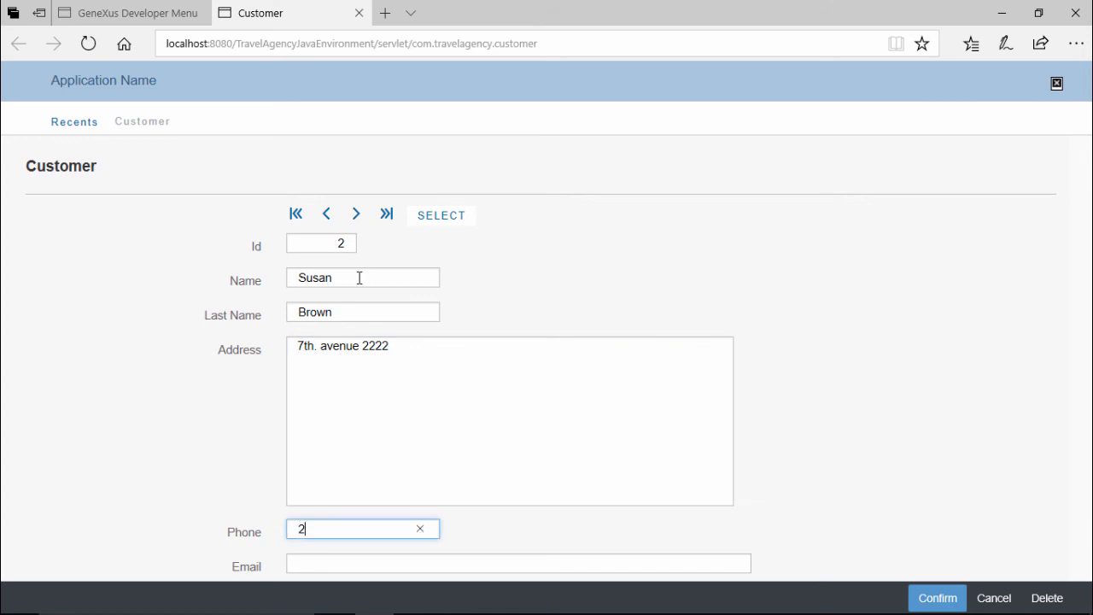
{"action": "key", "text": "Tab"}
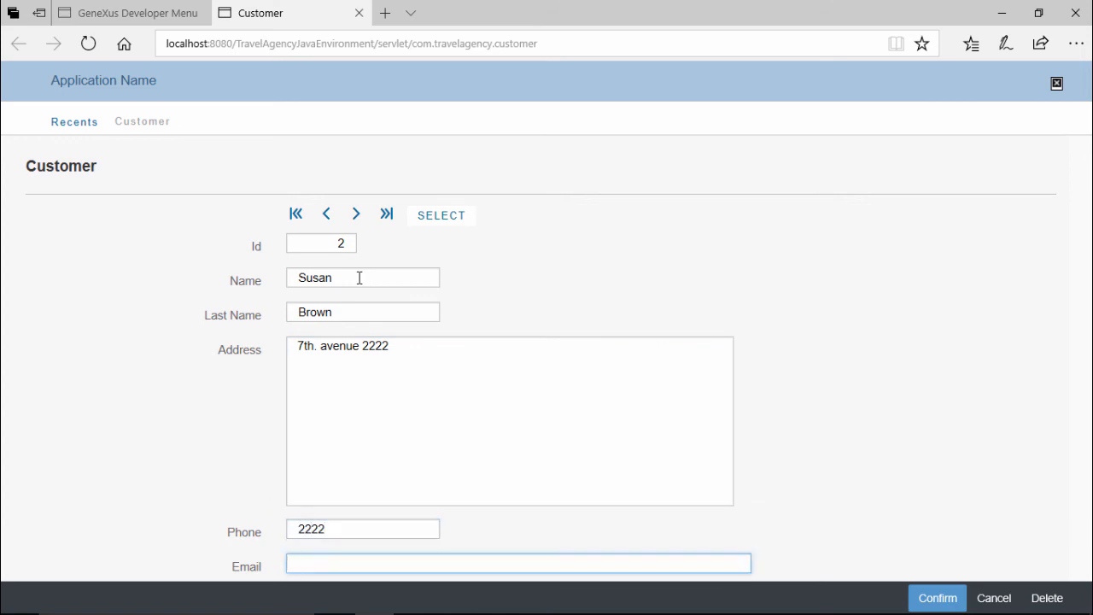
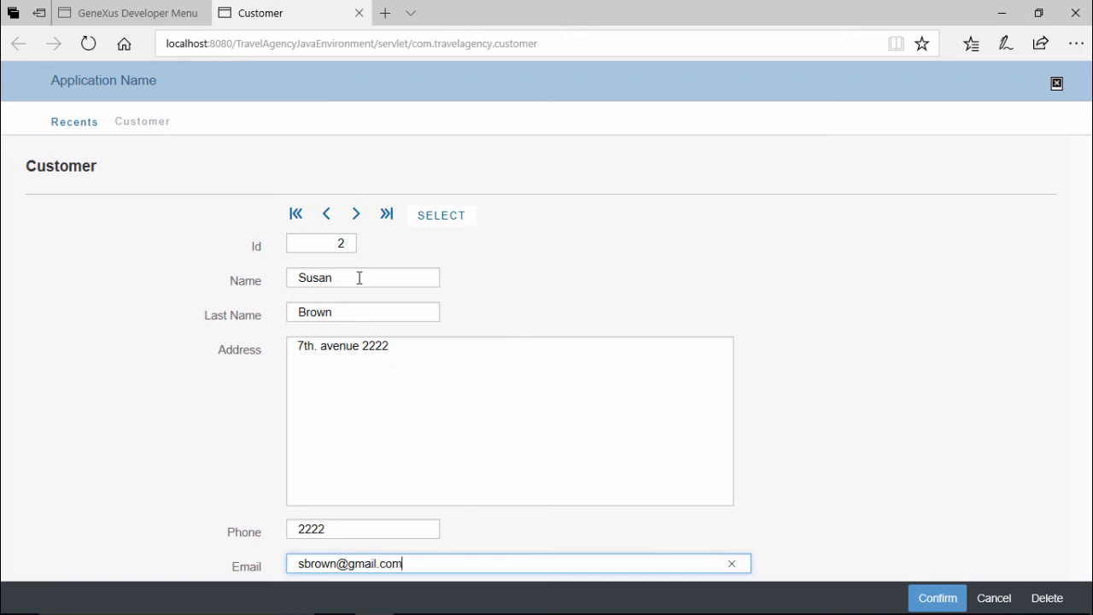
{"action": "left_click", "coordinate": [929, 599]}
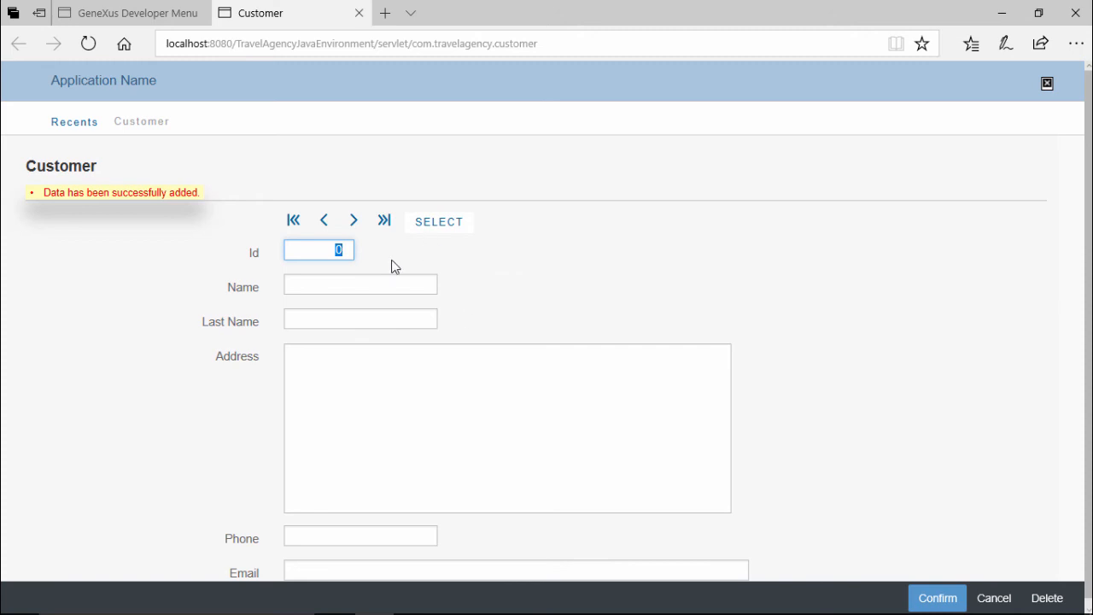
Load customer 1 by its Id and page through the stored customer records with the navigation buttons.
{"action": "type", "text": "1"}
{"action": "key", "text": "Tab"}
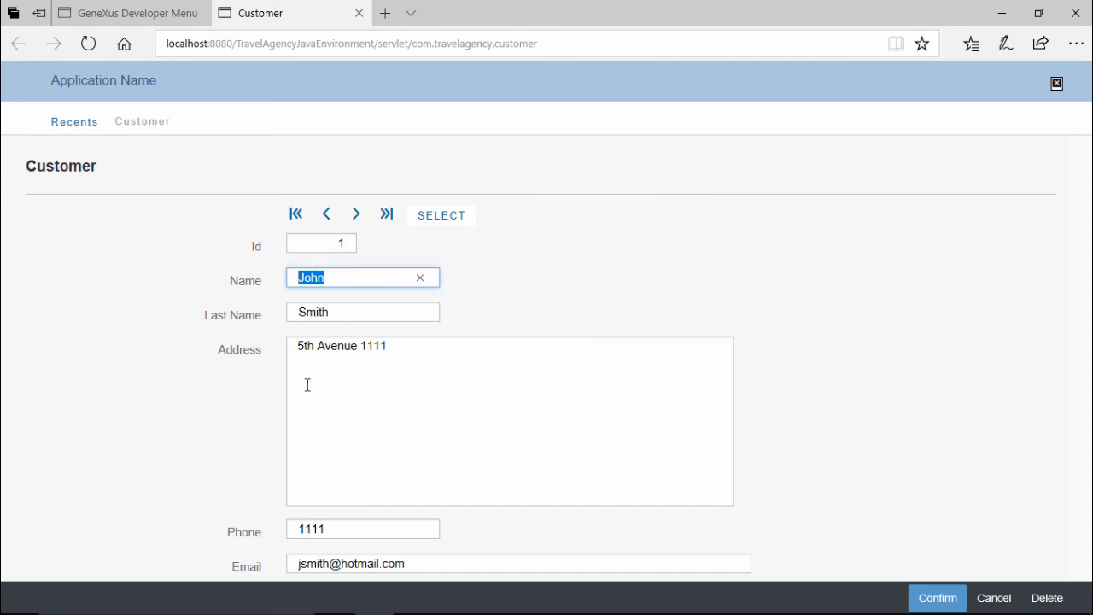
{"action": "left_click", "coordinate": [342, 528]}
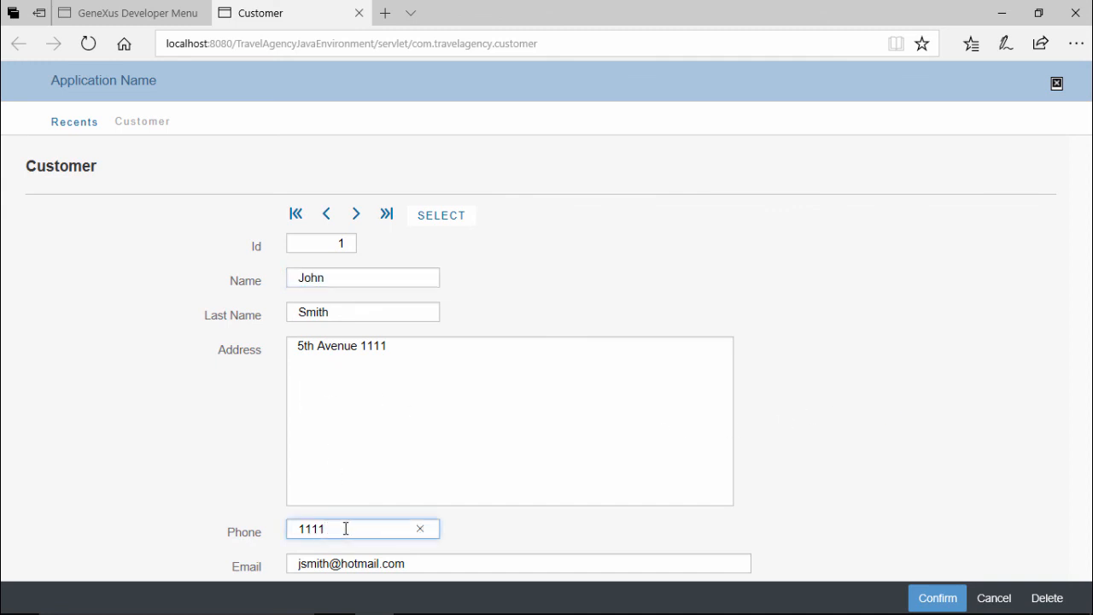
{"action": "type", "text": "22"}
{"action": "left_click", "coordinate": [359, 224]}
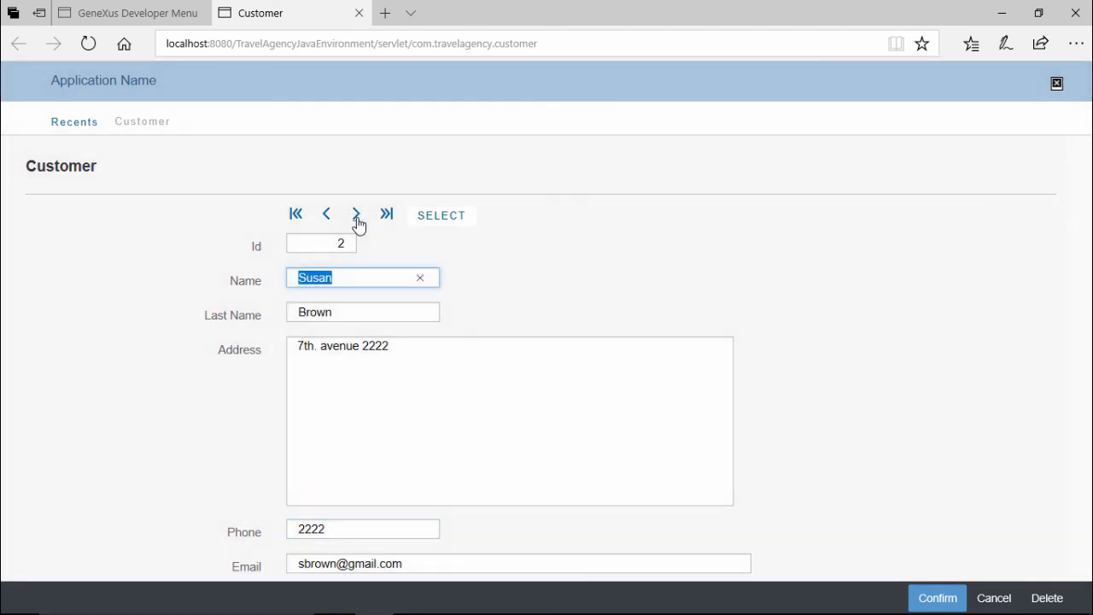
{"action": "left_click", "coordinate": [330, 223]}
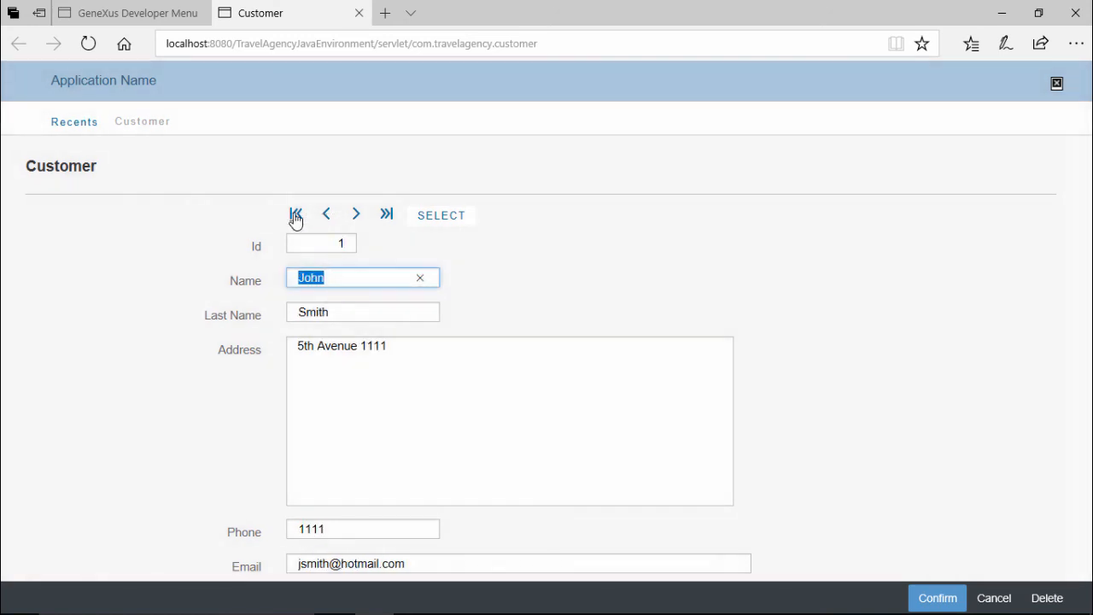
{"action": "left_click", "coordinate": [296, 215]}
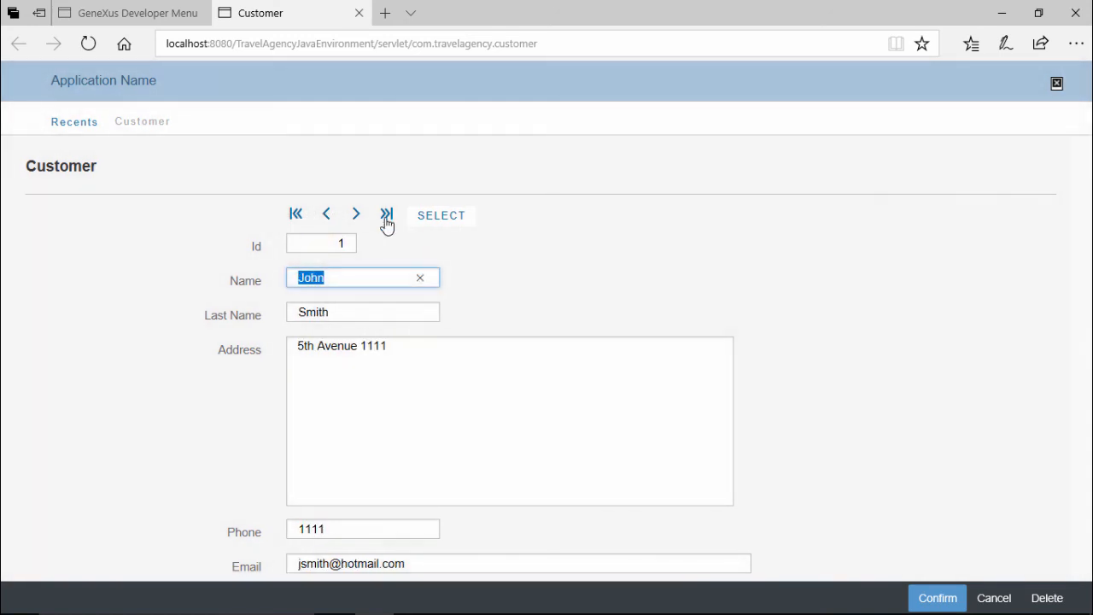
{"action": "left_click", "coordinate": [385, 217]}
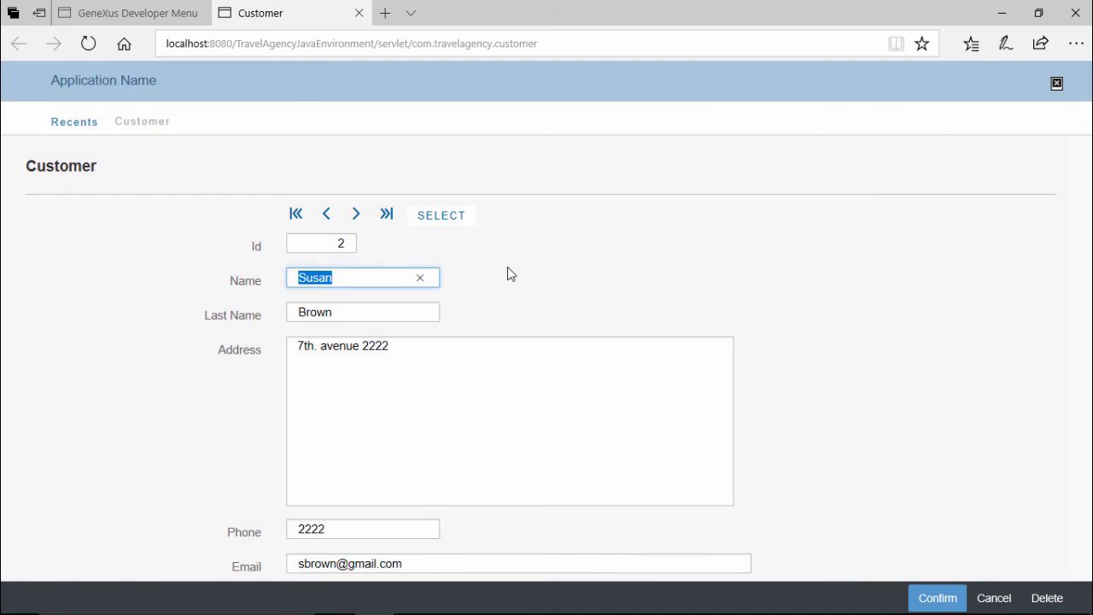
Open the Customer selection list and select the Gx0010 prompt object in the KB Explorer.
{"action": "left_click", "coordinate": [445, 220]}
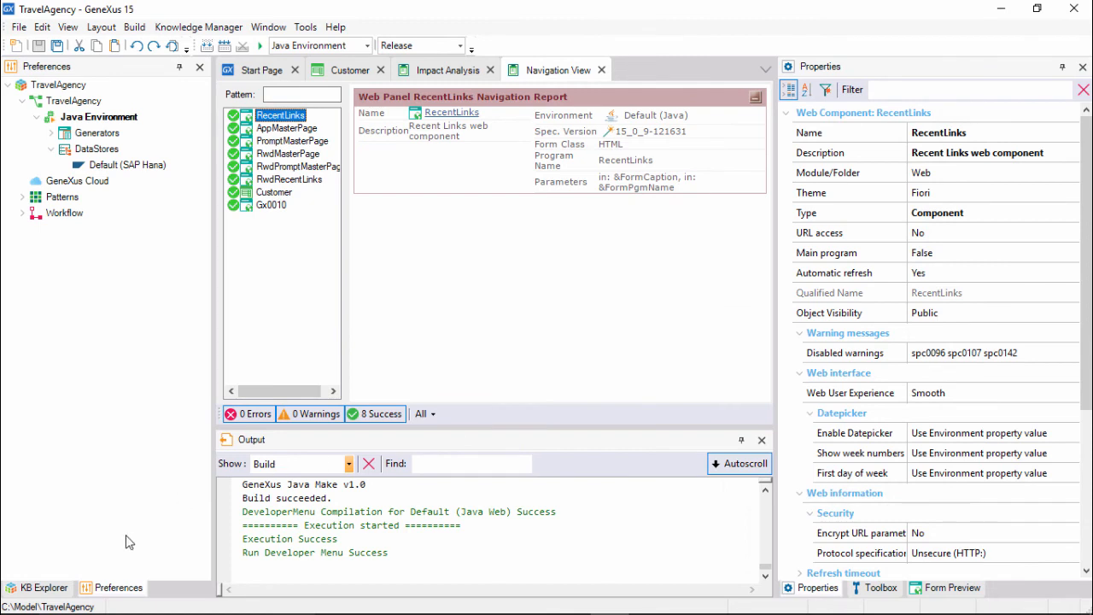
{"action": "left_click", "coordinate": [45, 588]}
{"action": "left_click", "coordinate": [76, 168]}
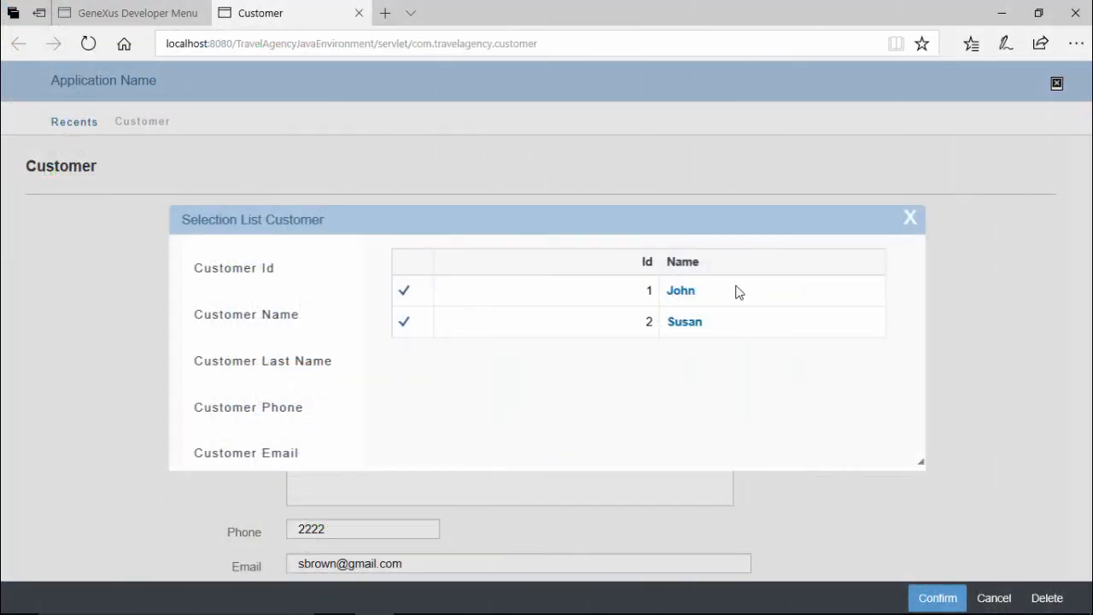
Pick customer 2 from the selection list, restore the browser window and widen it to show the responsive layout.
{"action": "left_click", "coordinate": [540, 336]}
{"action": "left_click", "coordinate": [1038, 13]}
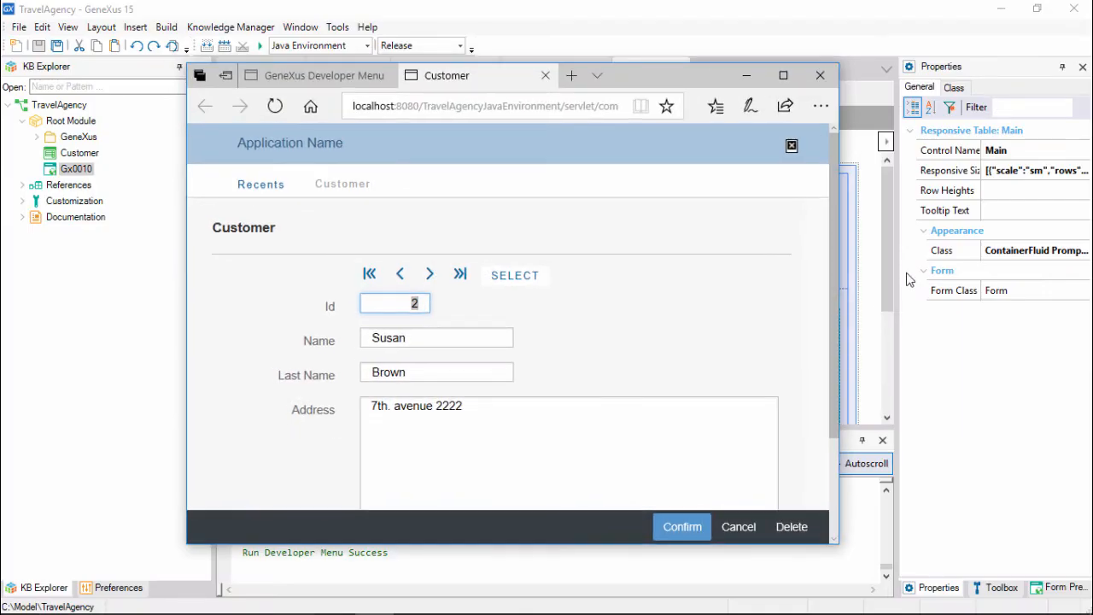
{"action": "left_click_drag", "start_coordinate": [837, 287], "coordinate": [963, 267]}
{"action": "scroll", "coordinate": [481, 327], "scroll_direction": "down", "scroll_amount": 3}
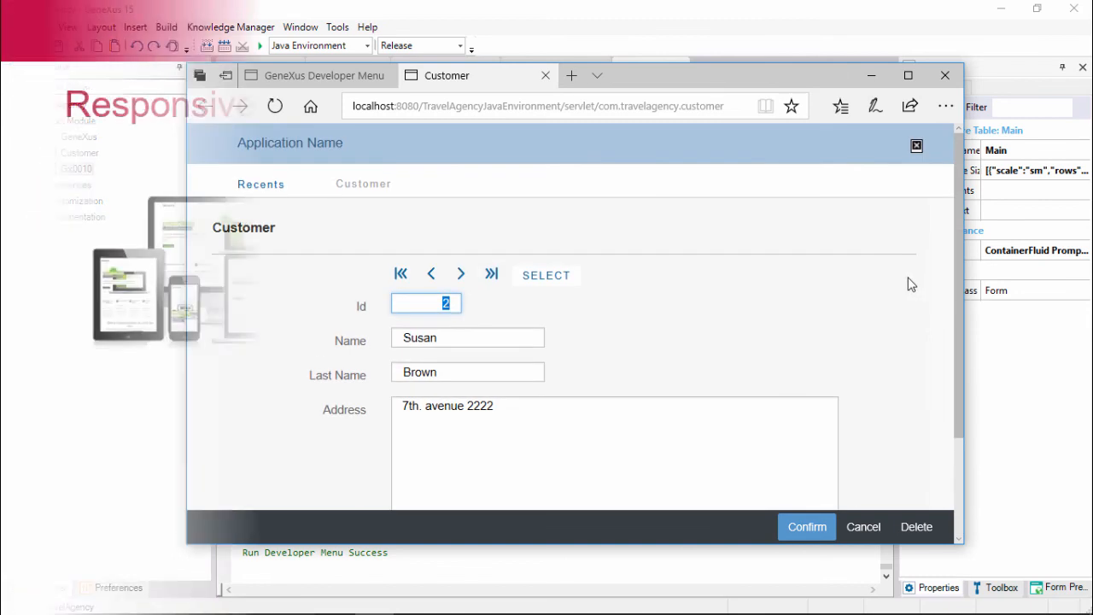